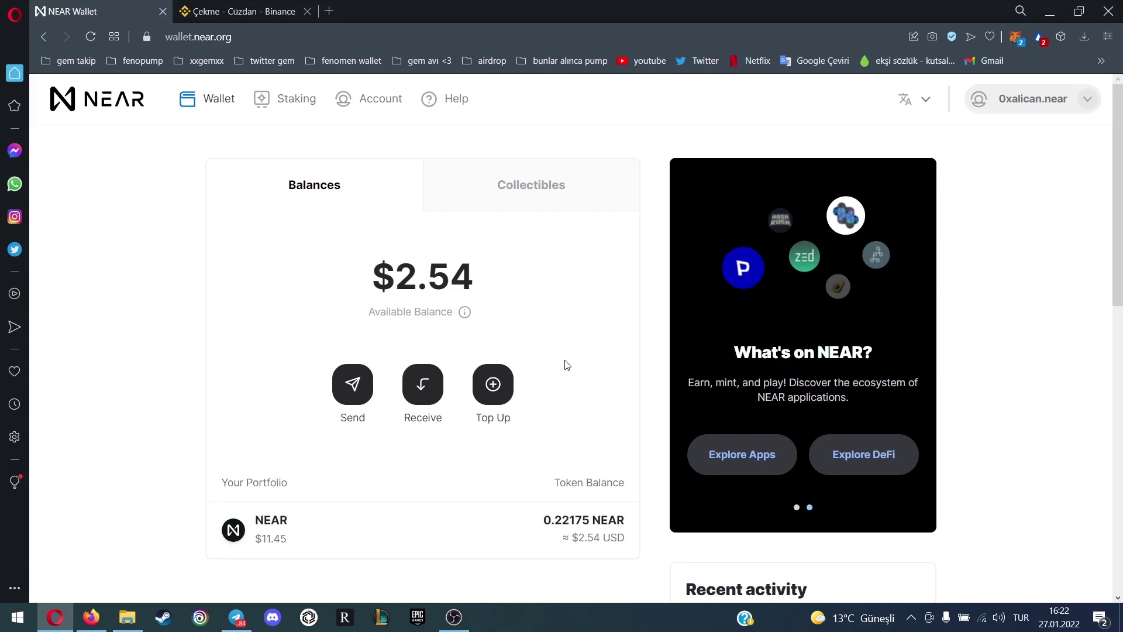
Start a new NEAR account in Firefox via Create Account and Get Started, reviewing the security methods
left_click(106, 623)
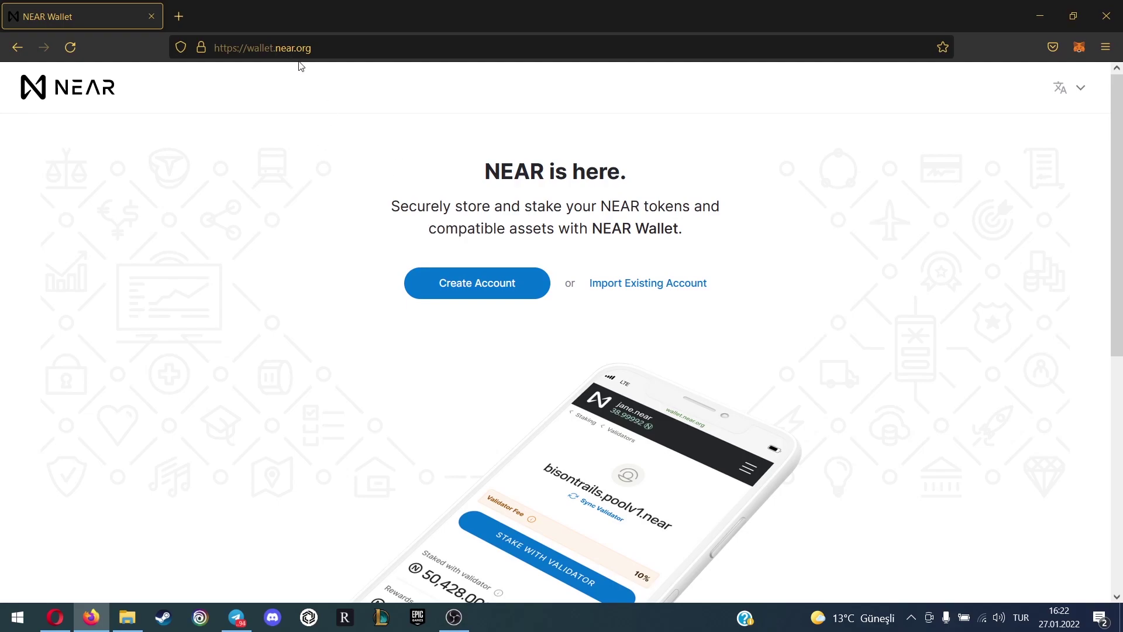
left_click(510, 294)
scroll(684, 304, "down", 2)
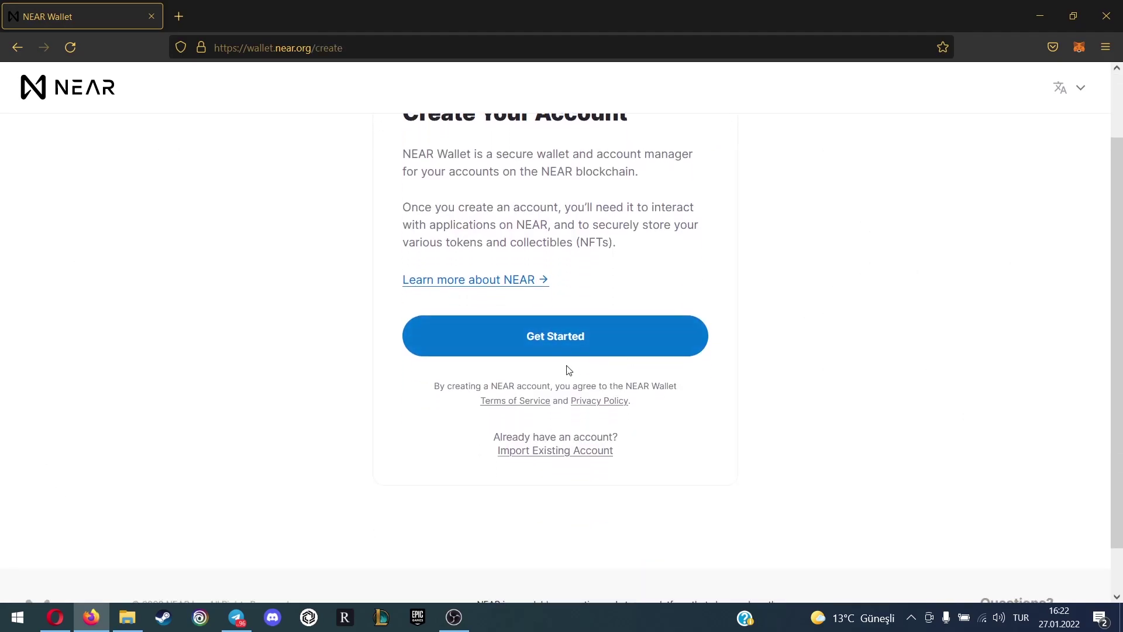
left_click(564, 348)
scroll(755, 311, "down", 4)
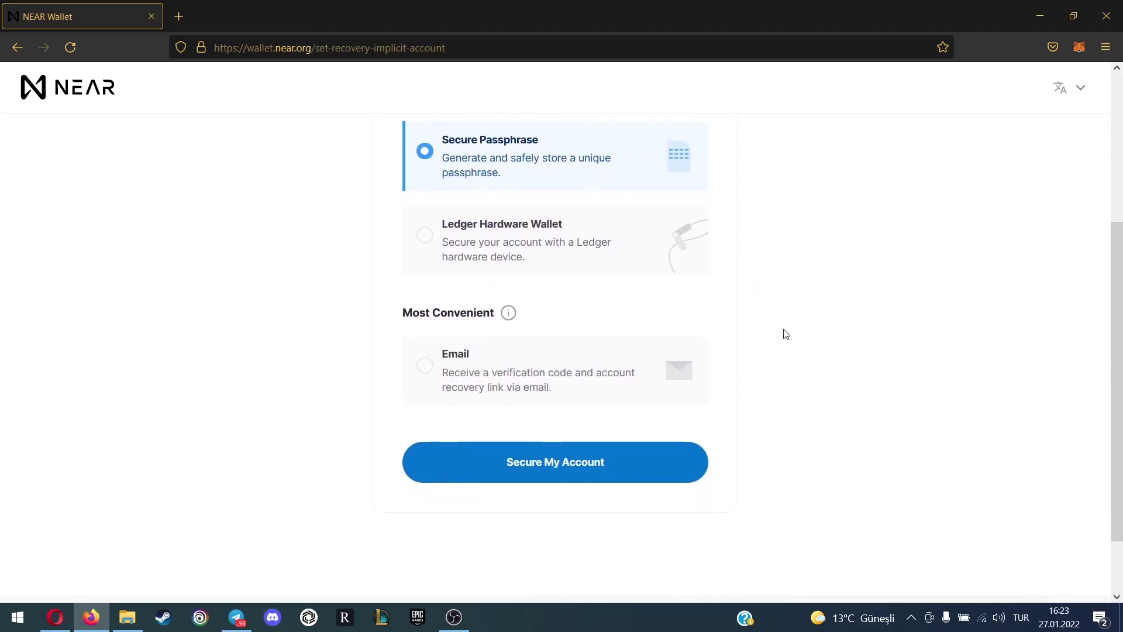
scroll(731, 326, "up", 1)
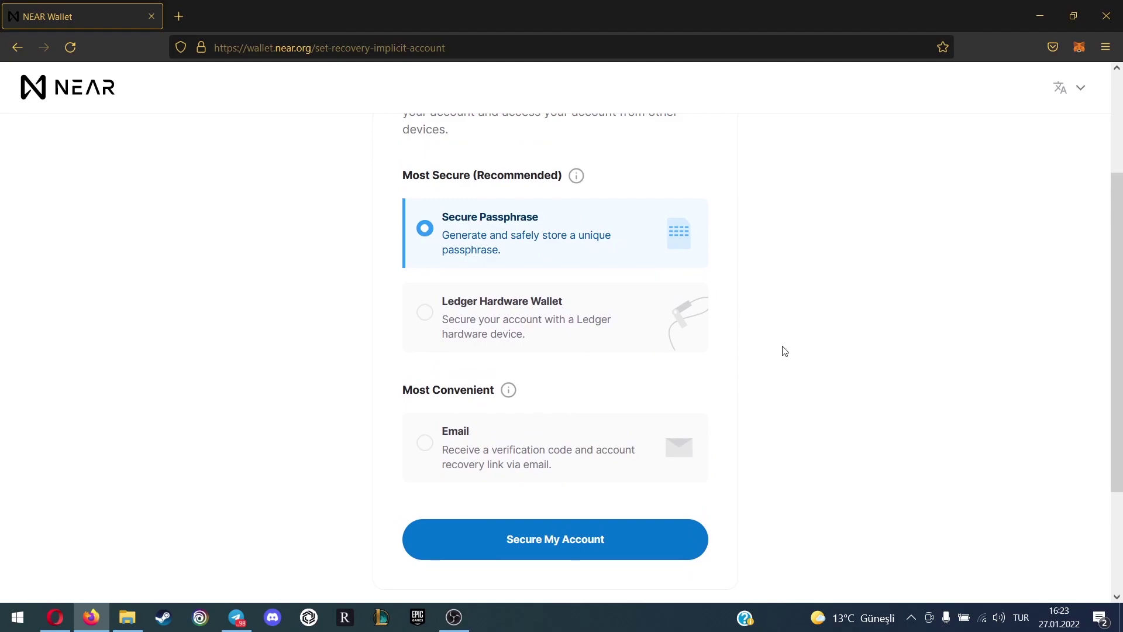
scroll(687, 328, "up", 1)
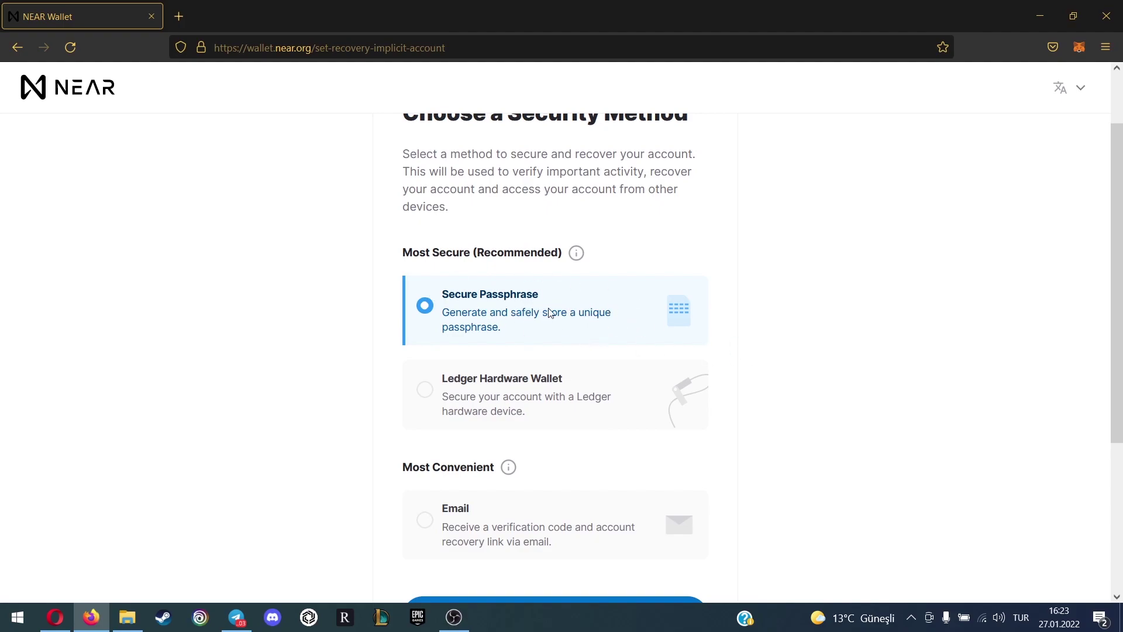
scroll(620, 310, "down", 1)
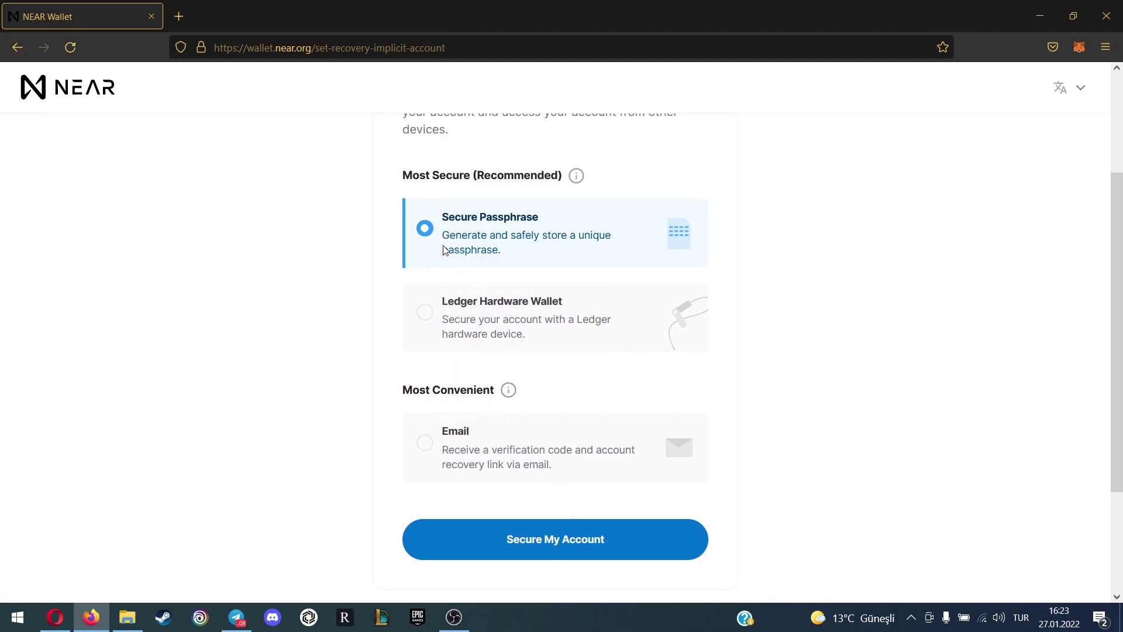
Generate and copy the 12-word secure passphrase for the new account
left_click(552, 541)
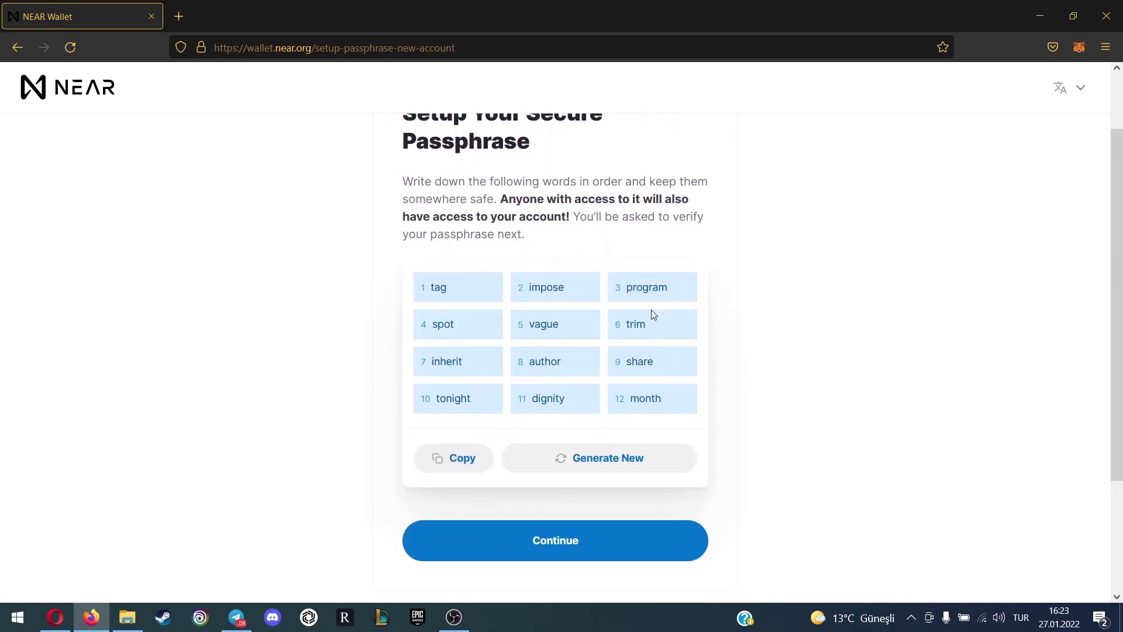
left_click(469, 464)
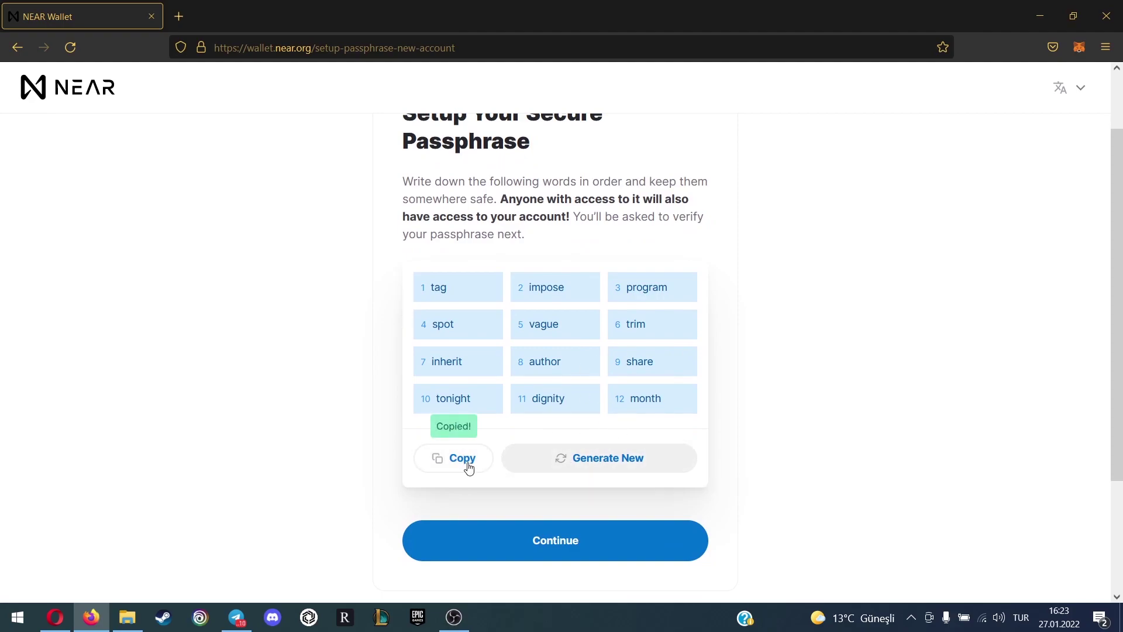
left_click(572, 556)
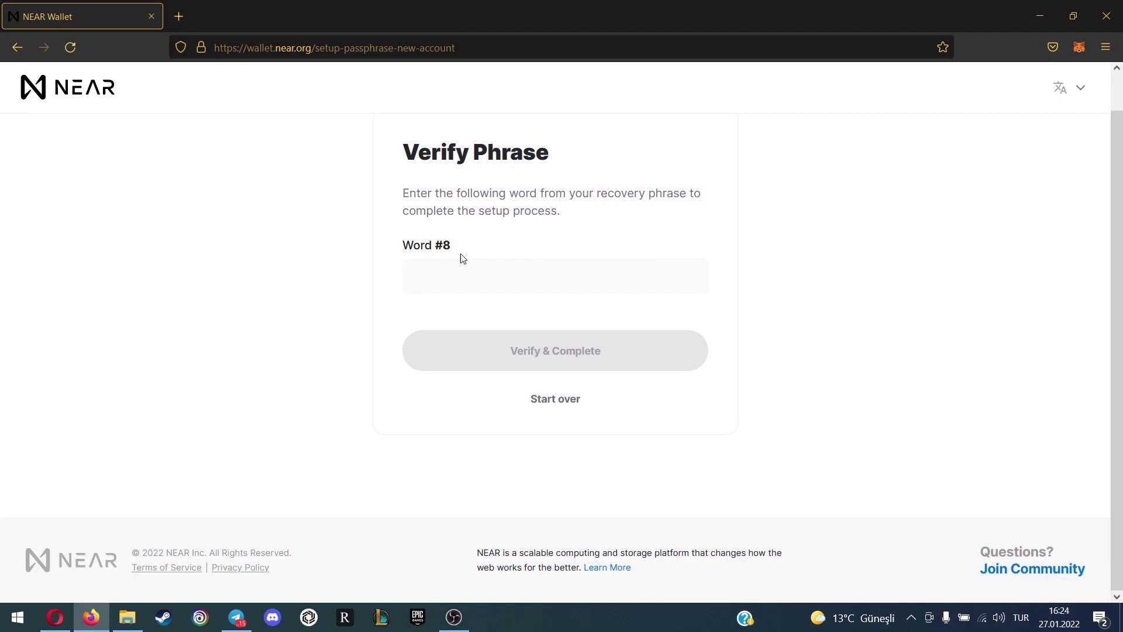
Enter passphrase word #8 in the verification field and complete the setup
left_click(396, 49)
key("ctrl+v")
left_click_drag(393, 49, 422, 50)
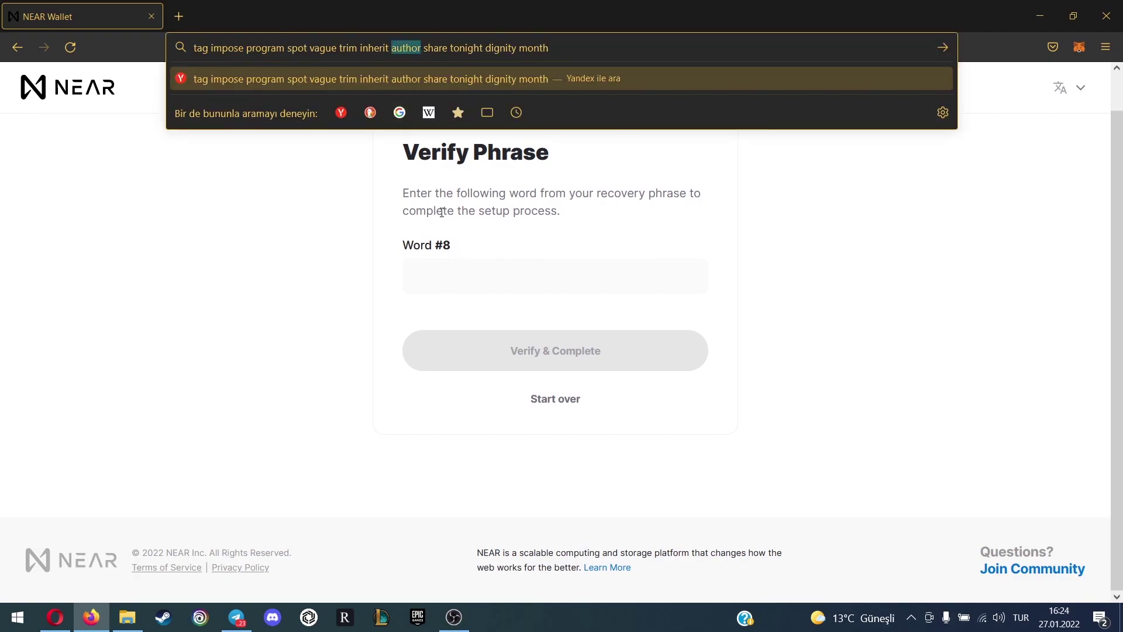
left_click(458, 257)
key("ctrl+v")
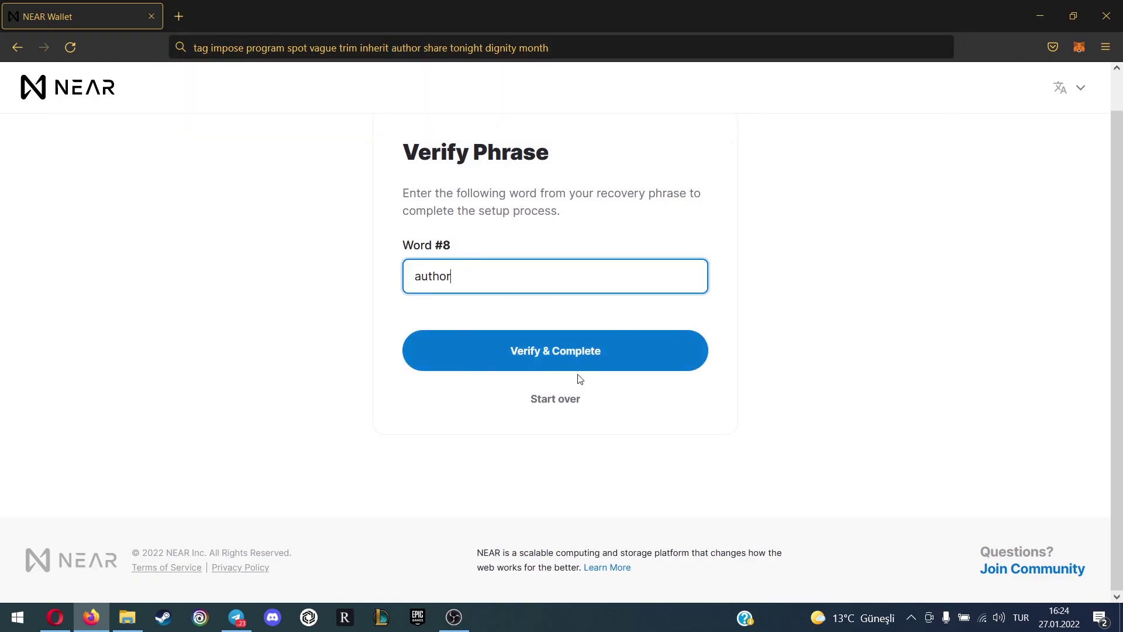
left_click(573, 349)
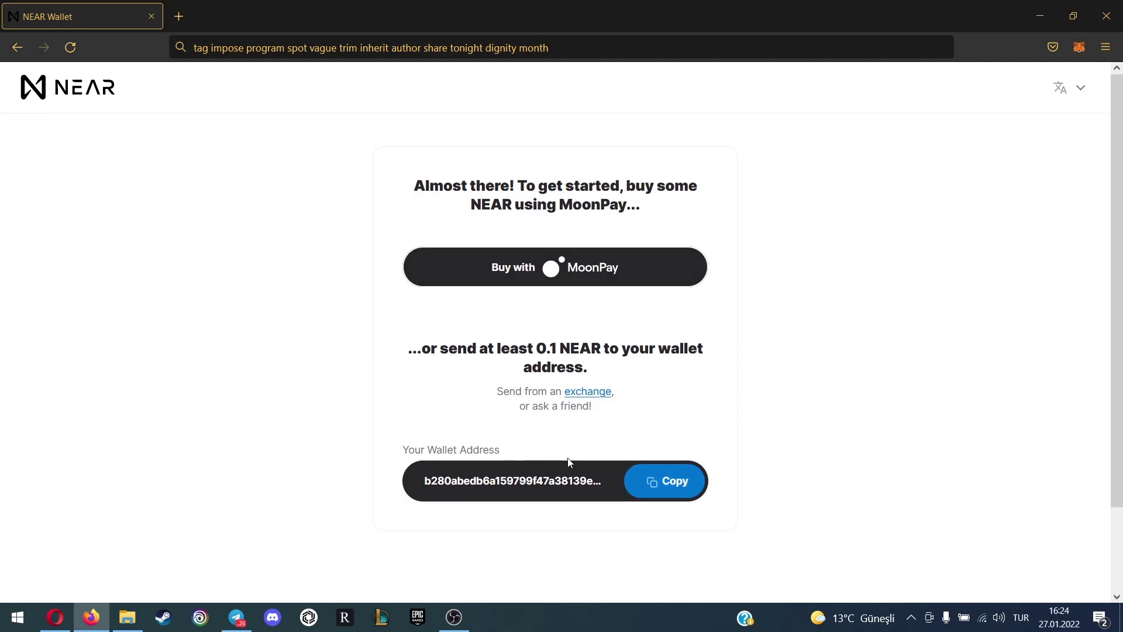
Copy the new wallet's address shown on the funding page
scroll(570, 462, "down", 1)
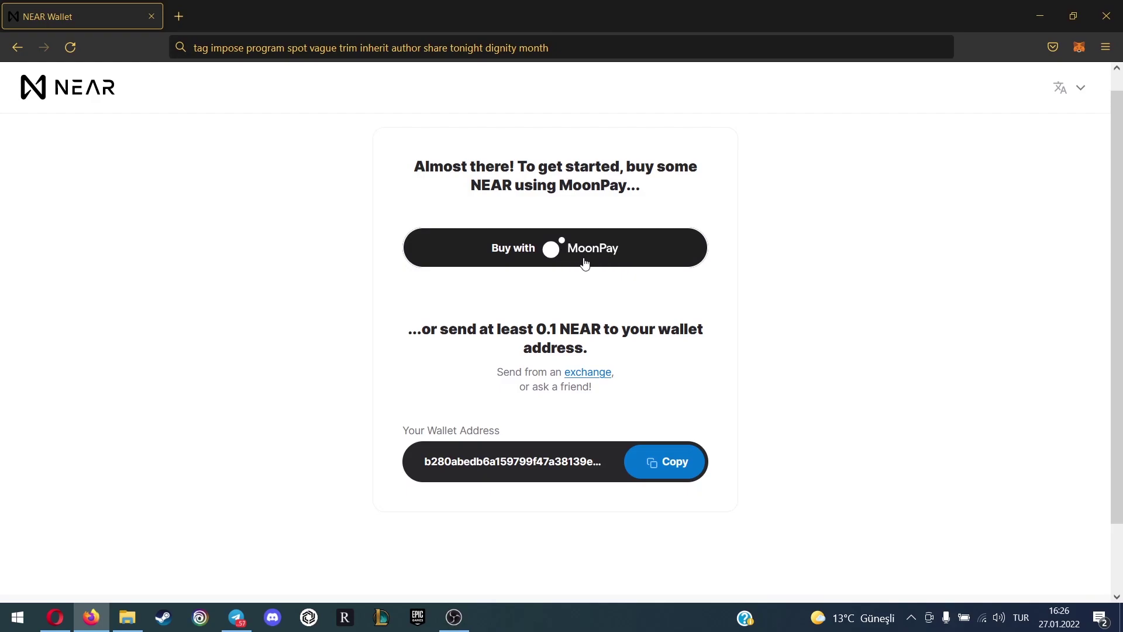
left_click(658, 464)
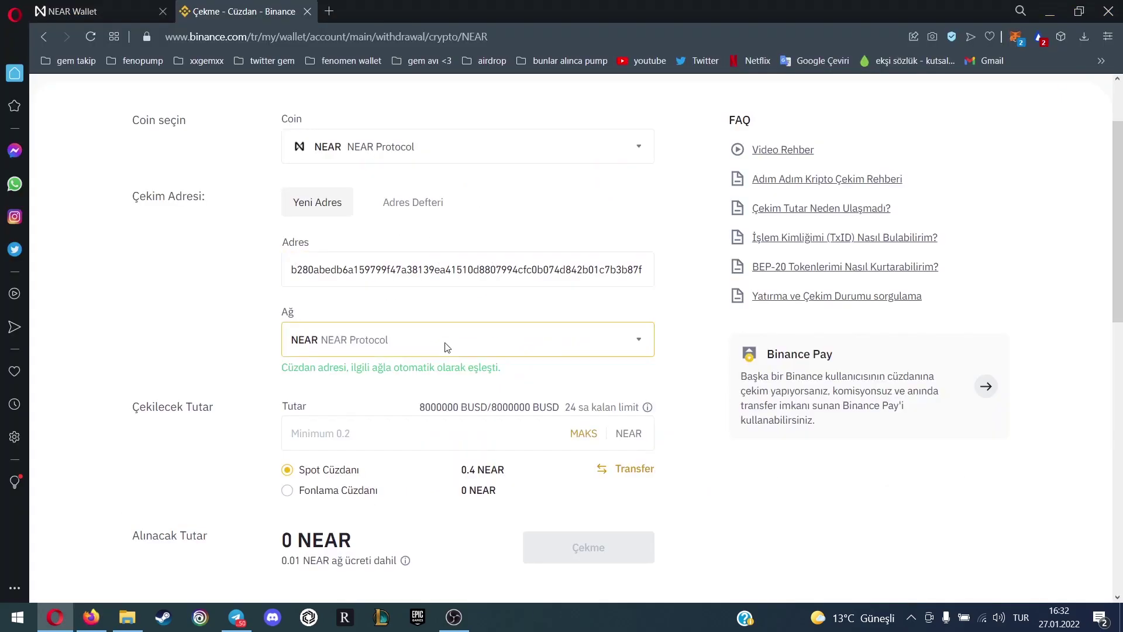
Set the Binance withdrawal network to NEAR Protocol and the amount to 0.2
left_click(468, 349)
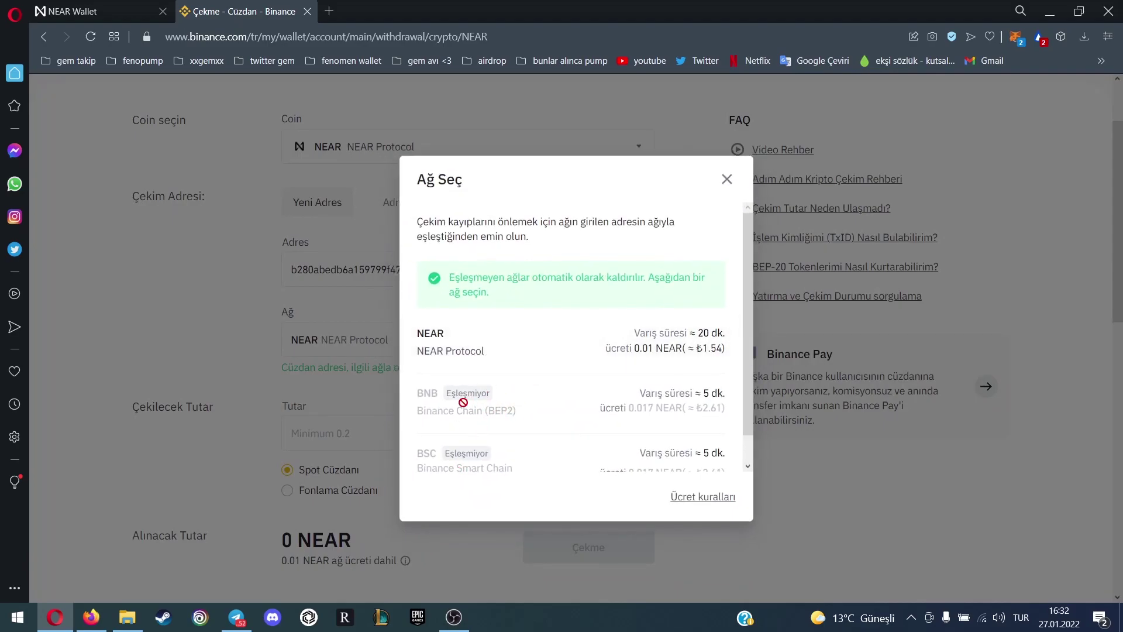
left_click(494, 351)
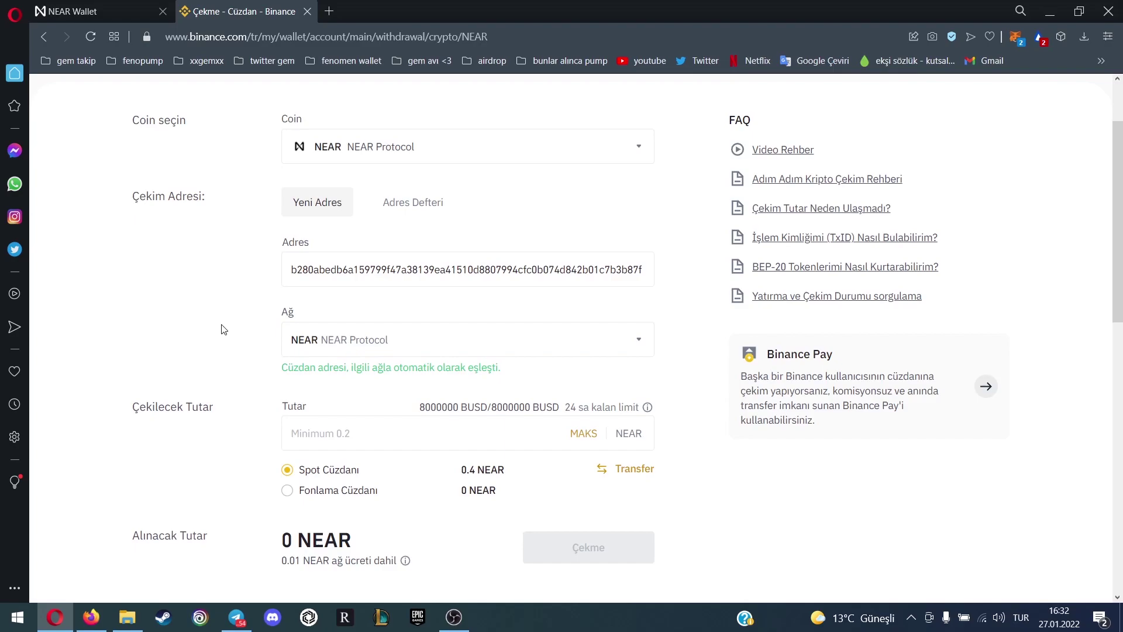
scroll(234, 331, "down", 3)
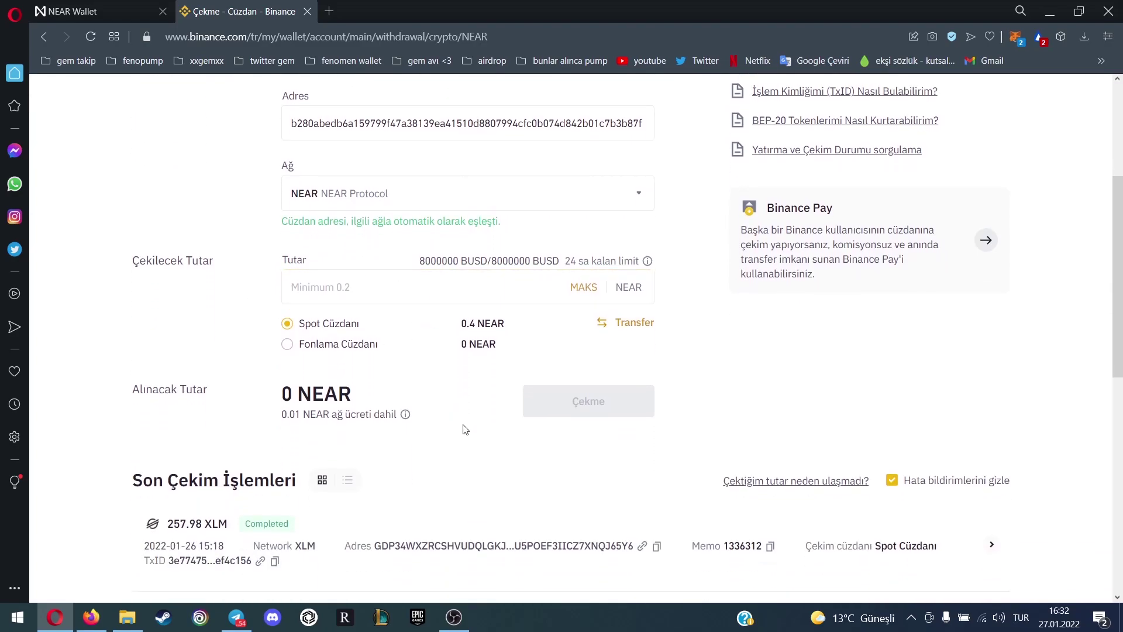
left_click(405, 294)
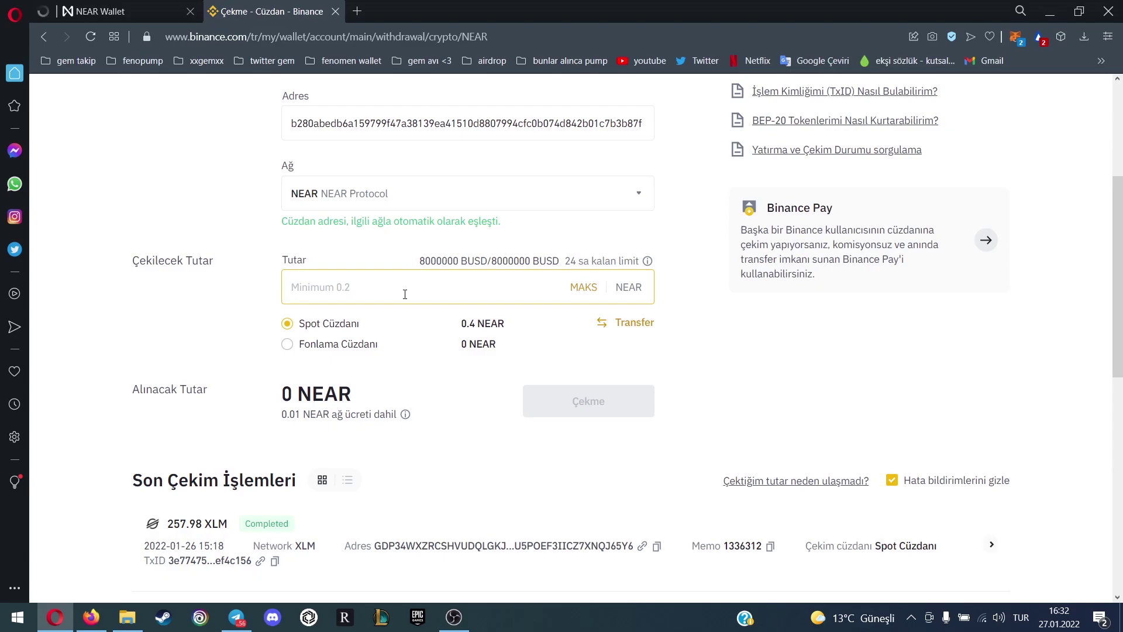
type("0")
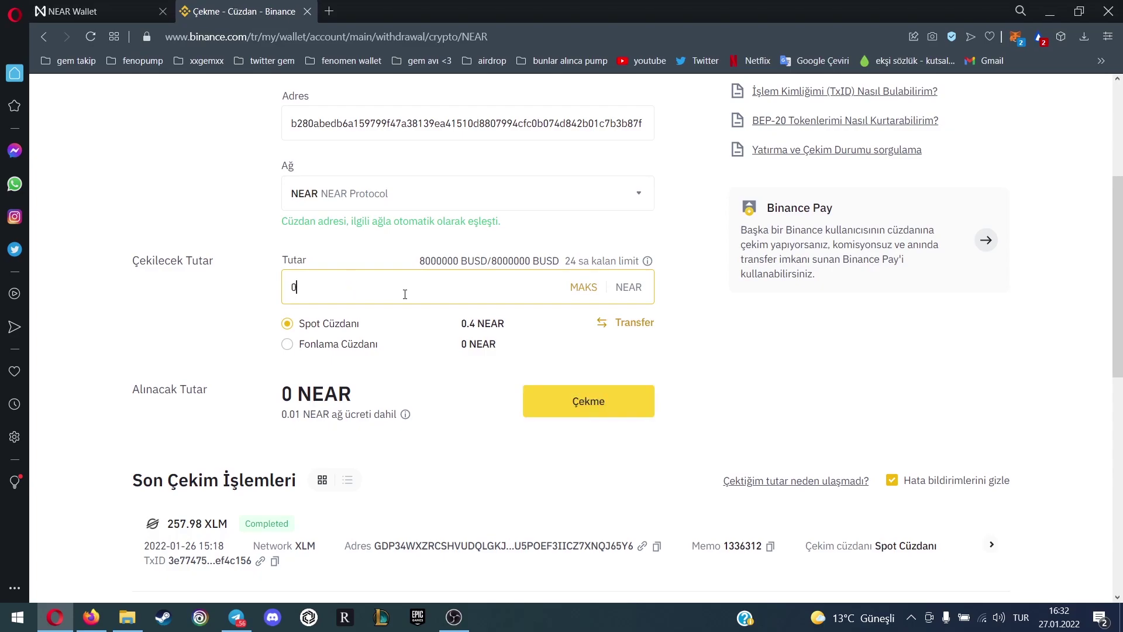
type(",2")
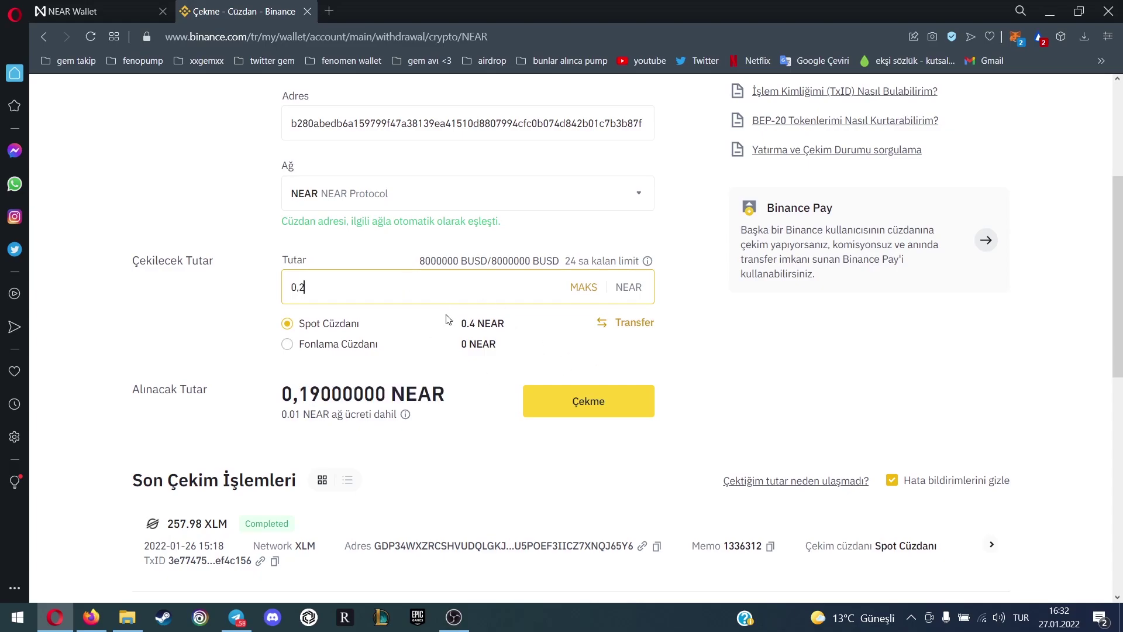
Submit and confirm the withdrawal, authorize it with the security codes, then close the confirmation
left_click(563, 408)
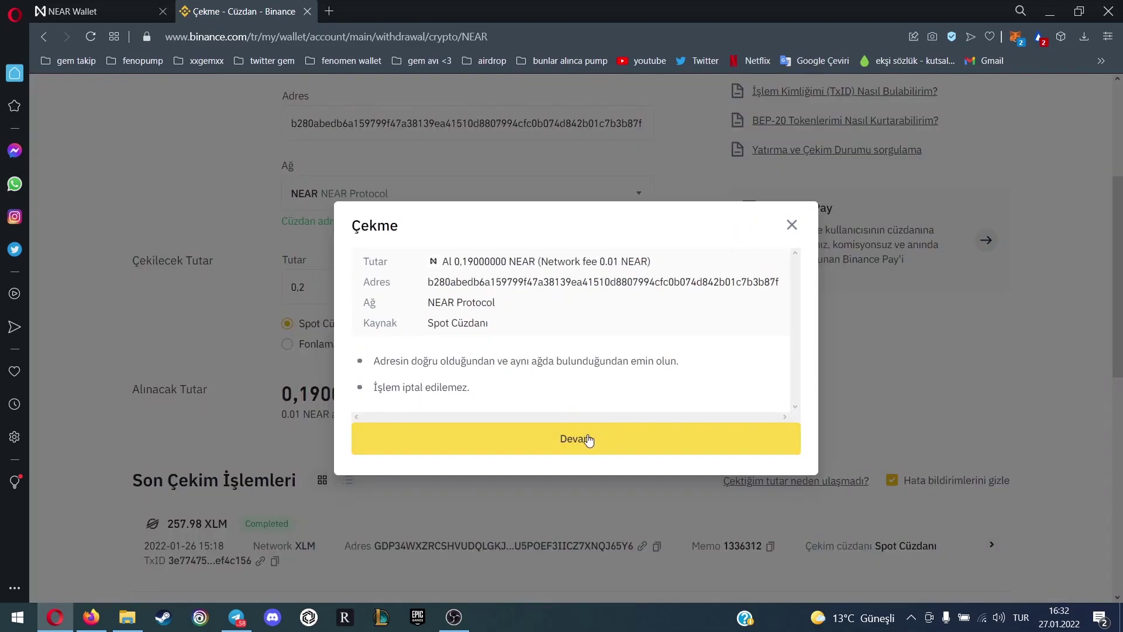
left_click(588, 440)
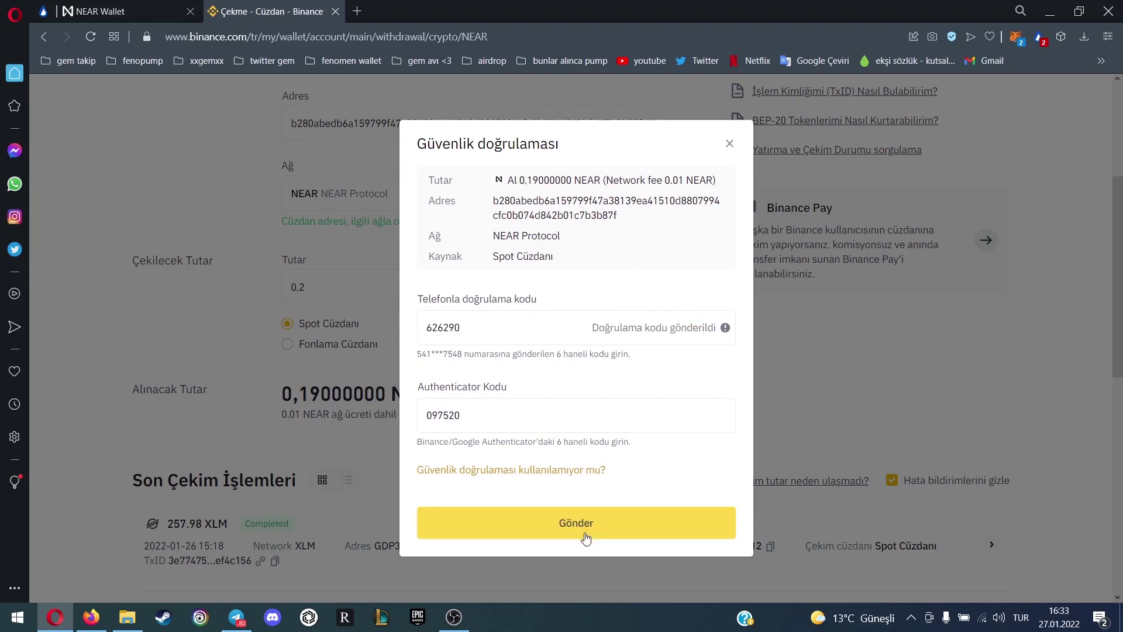
left_click(585, 525)
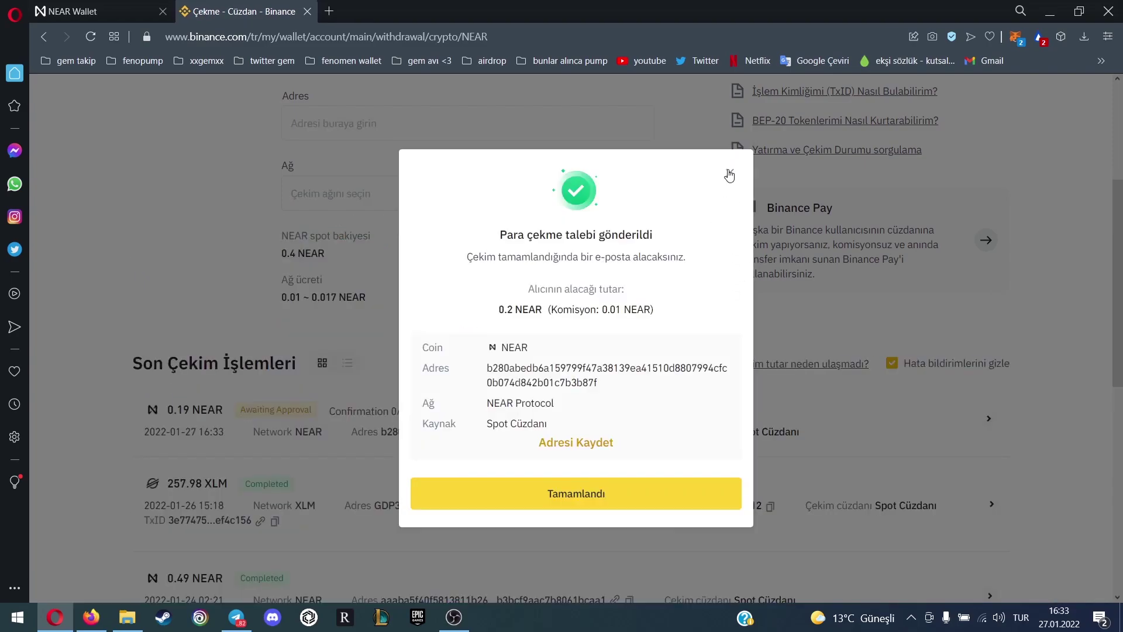
left_click(611, 498)
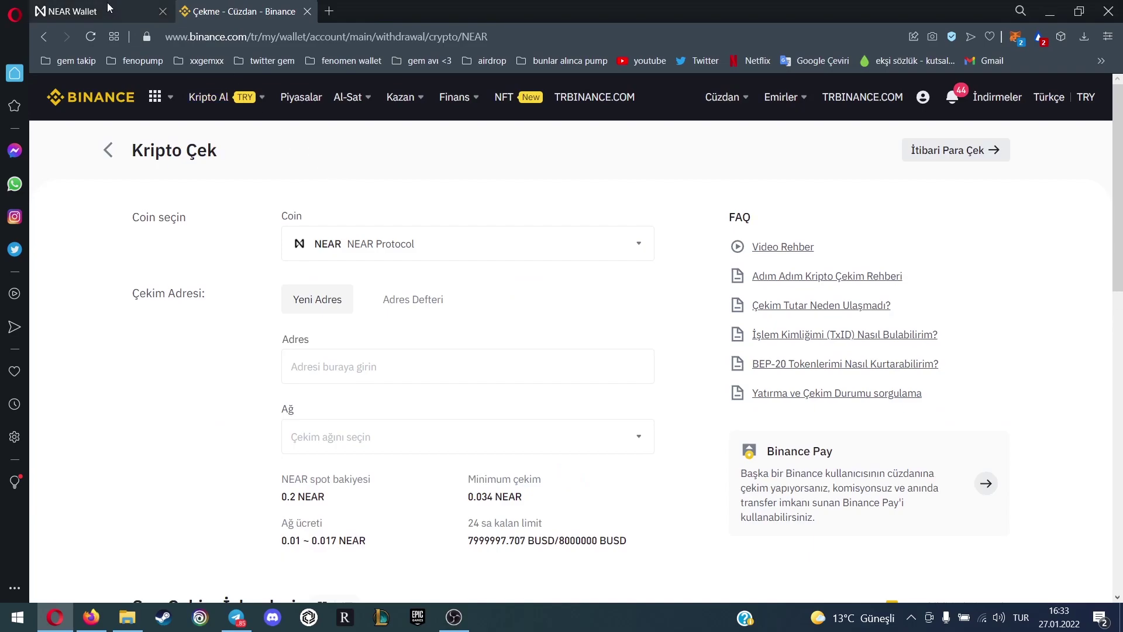
Go back to the NEAR Wallet funding page in Firefox
left_click(90, 617)
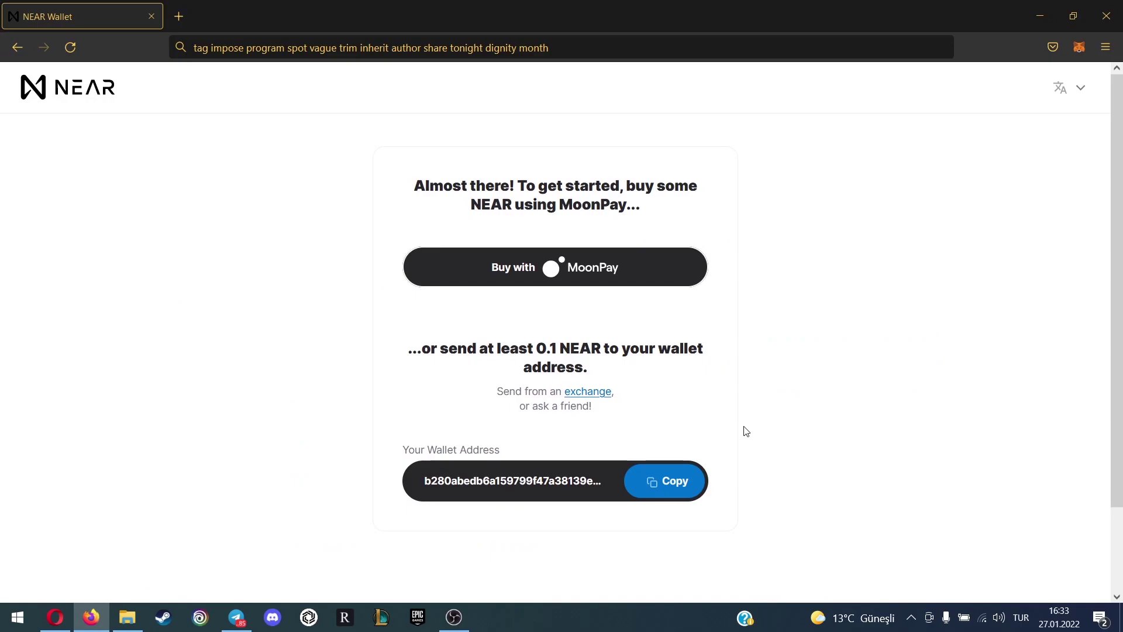
scroll(743, 431, "down", 2)
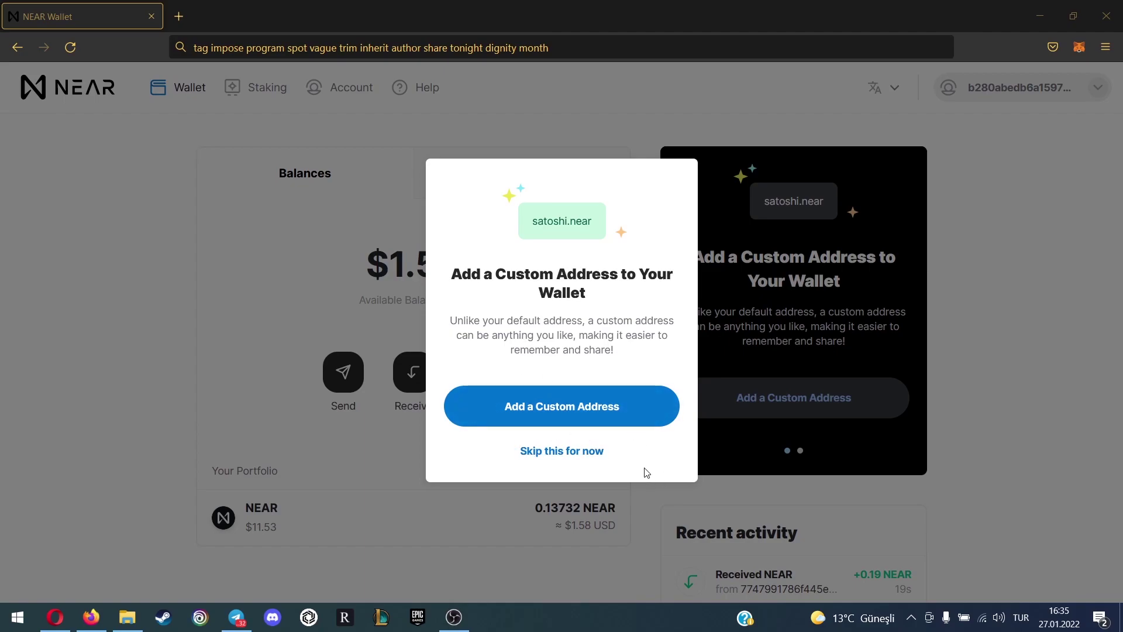
Enter a custom .near account ID, retyping until it shows available, and reserve it
left_click(597, 425)
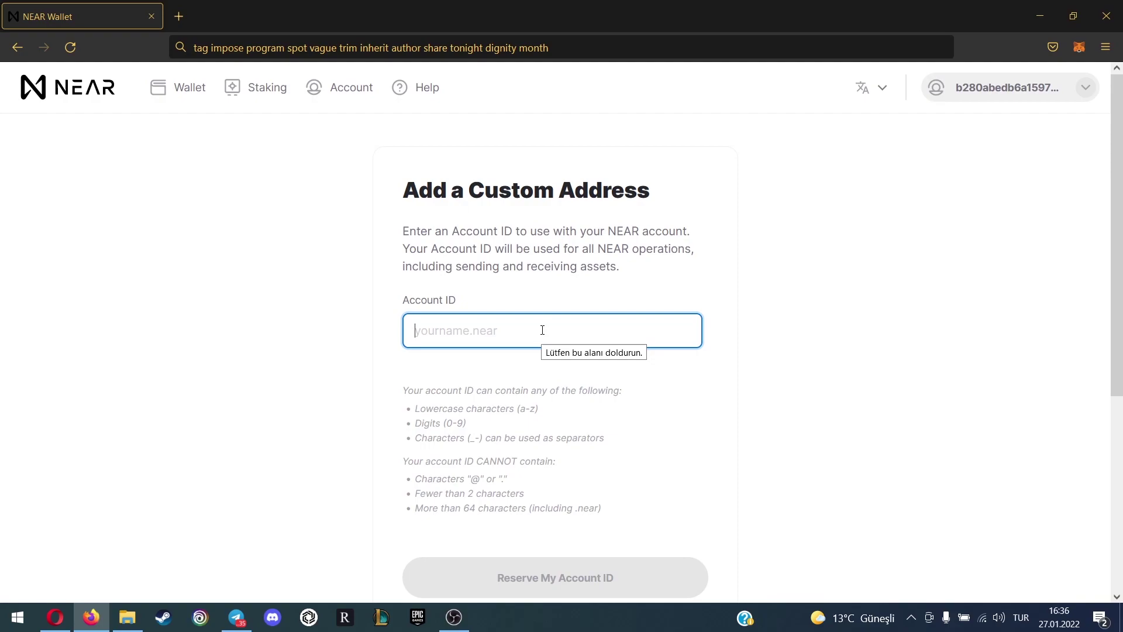
type("alican01")
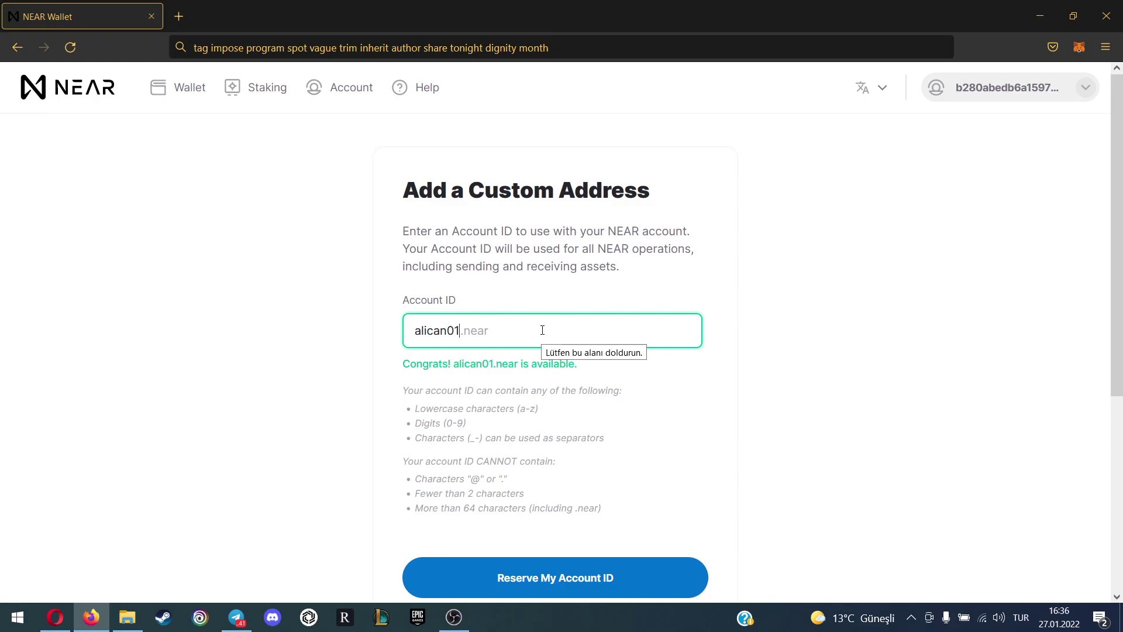
key("BackSpace")
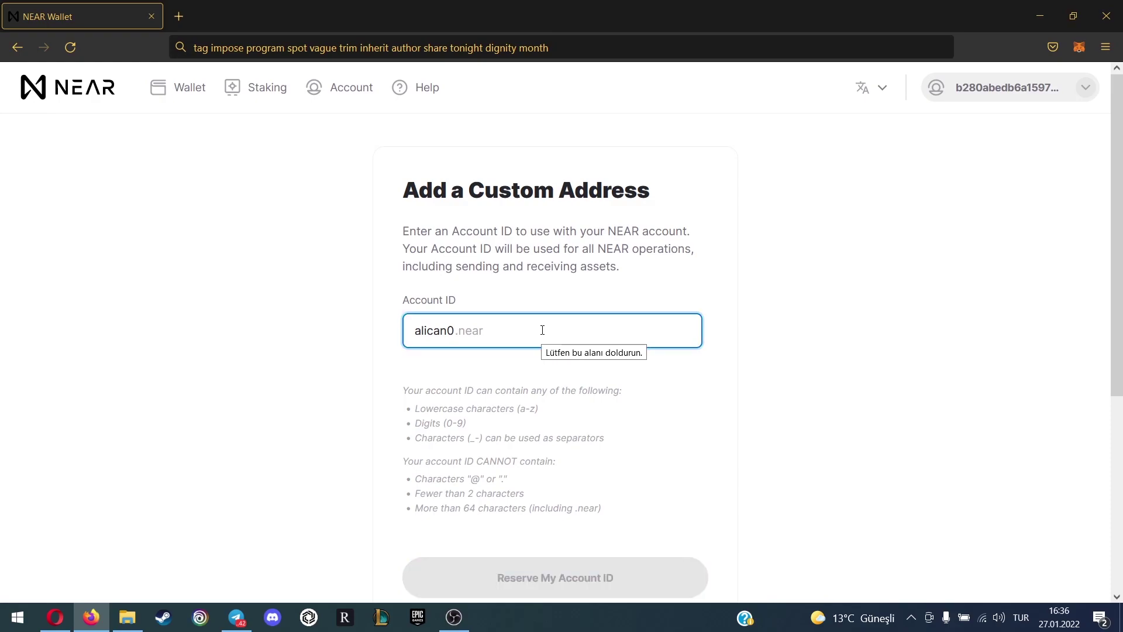
type("1")
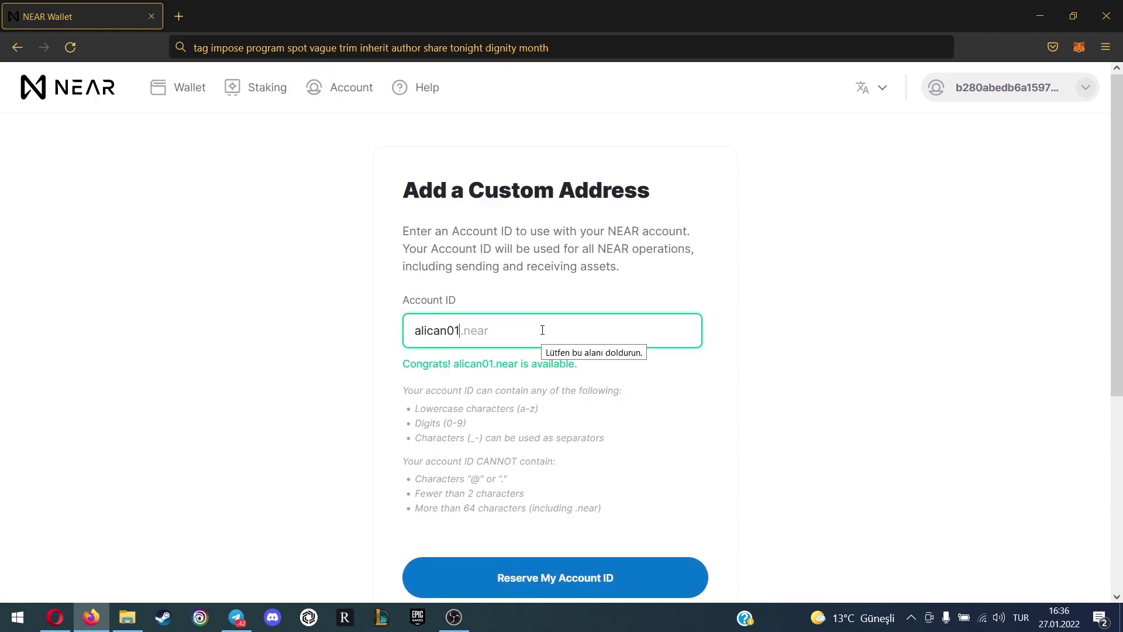
key("BackSpace")
key("BackSpace")
key("BackSpace")
key("BackSpace")
key("BackSpace")
key("BackSpace")
key("BackSpace")
key("BackSpace")
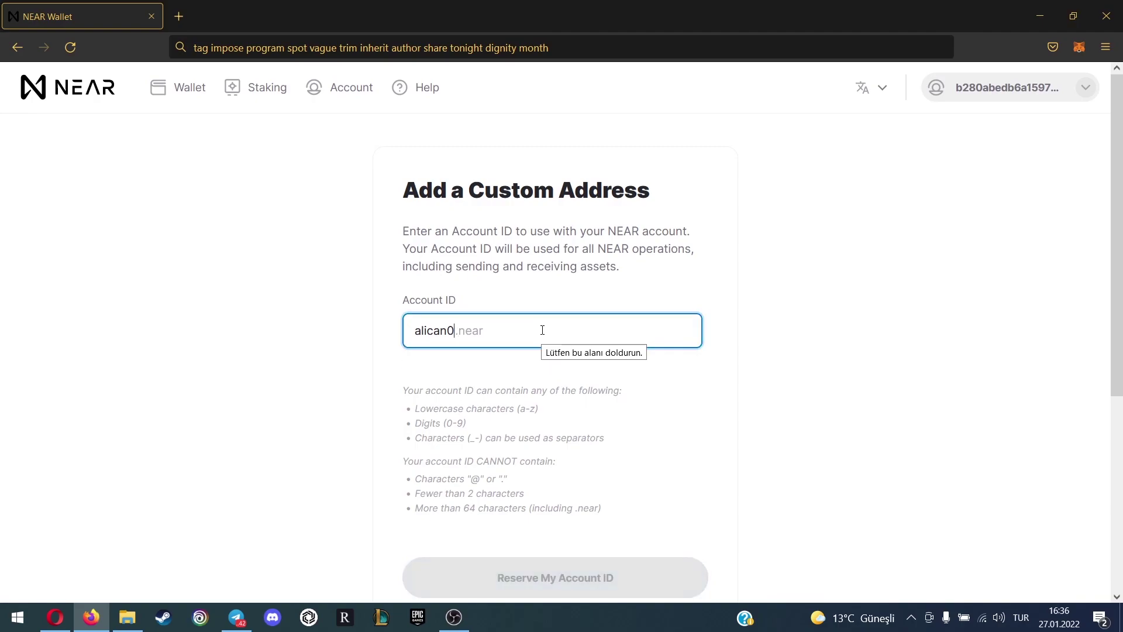
type("alican01")
scroll(597, 462, "down", 2)
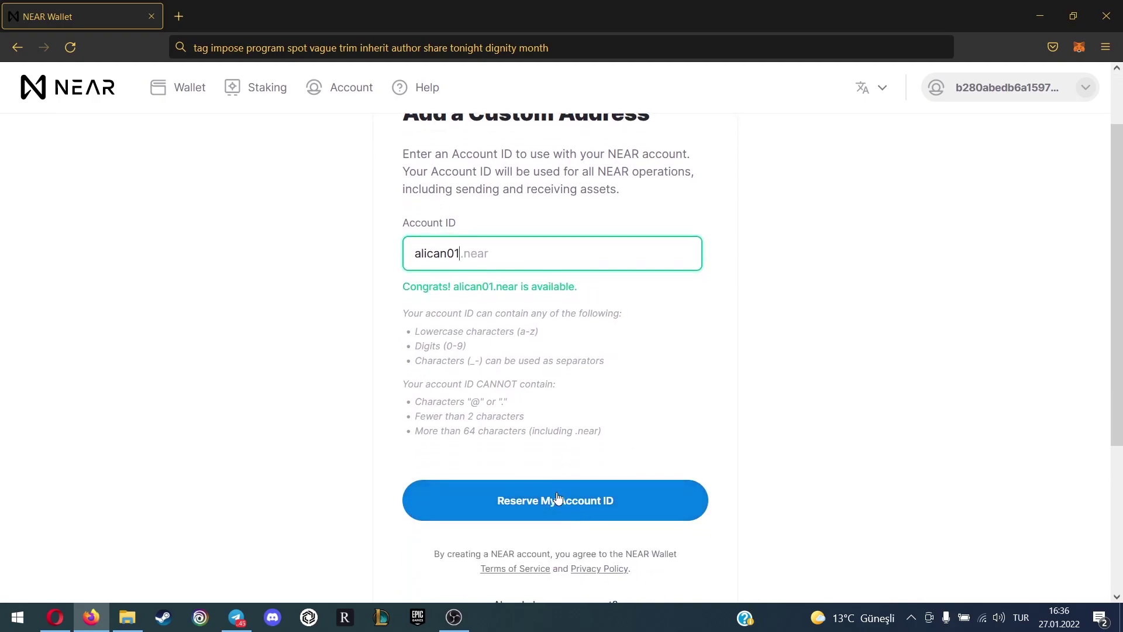
left_click(562, 501)
Keep Secure Passphrase, copy the new 12-word phrase, and proceed to verification
scroll(576, 387, "down", 2)
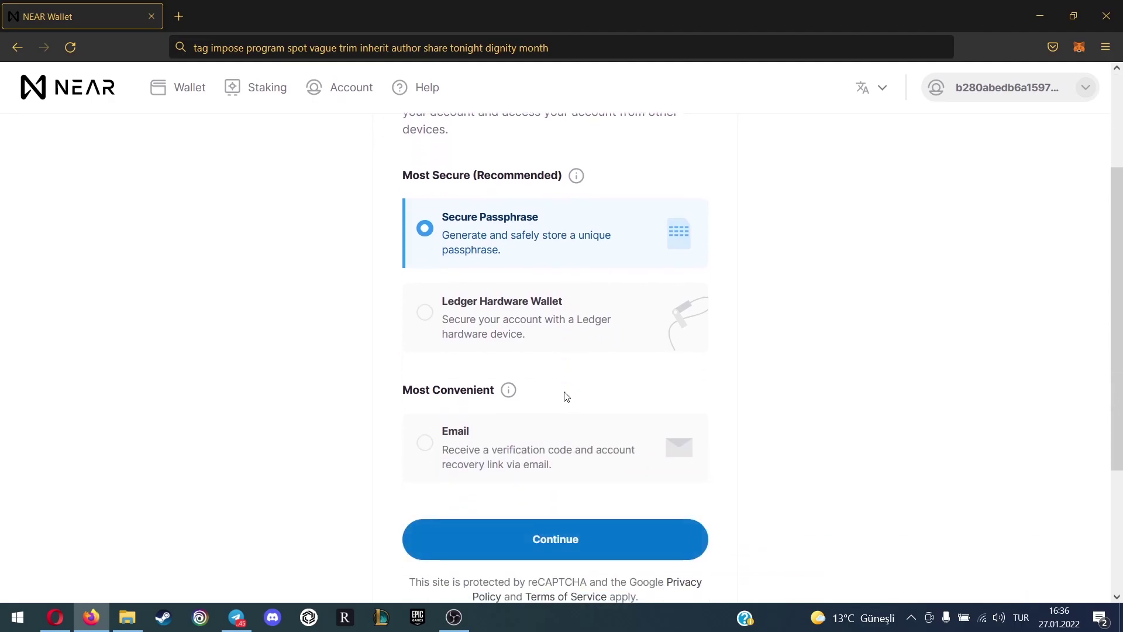
left_click(599, 560)
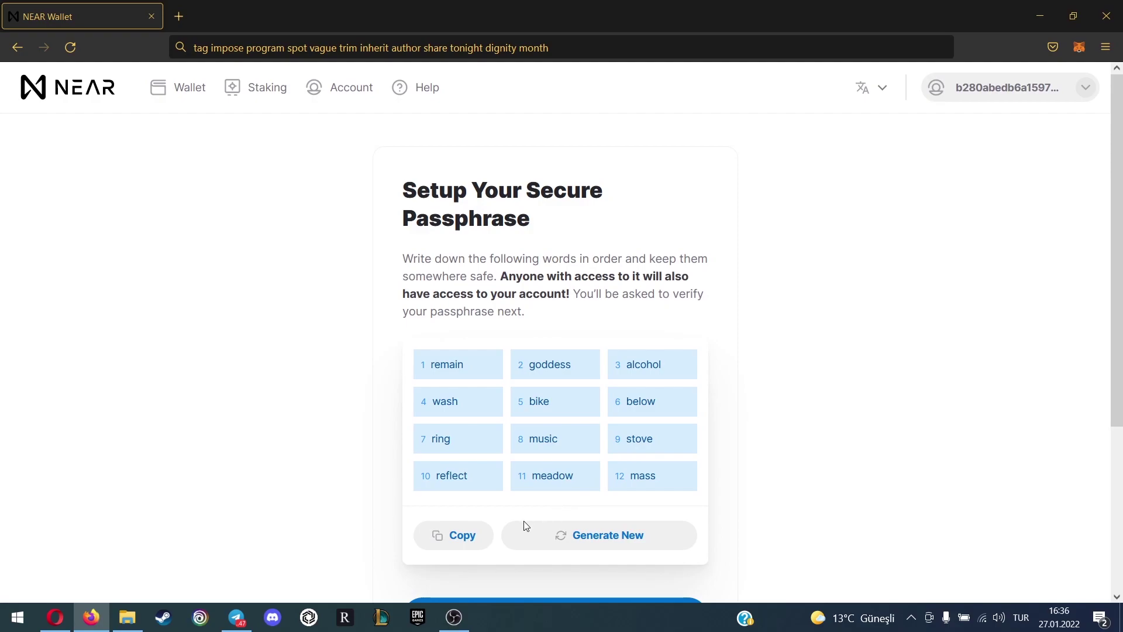
left_click(471, 537)
scroll(594, 451, "down", 4)
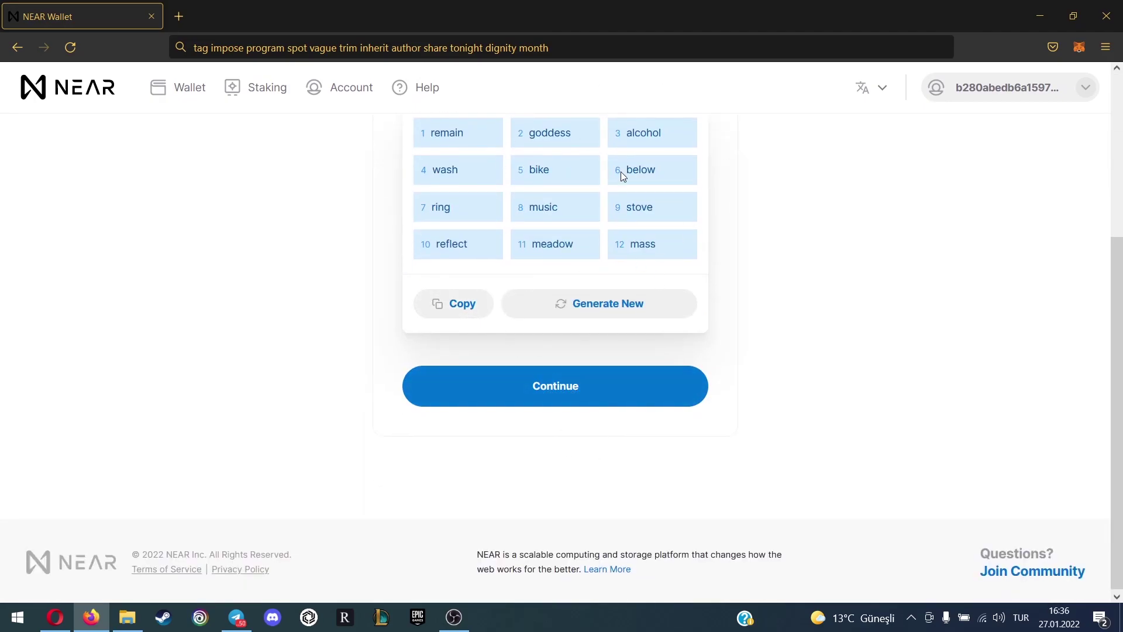
scroll(649, 258, "up", 3)
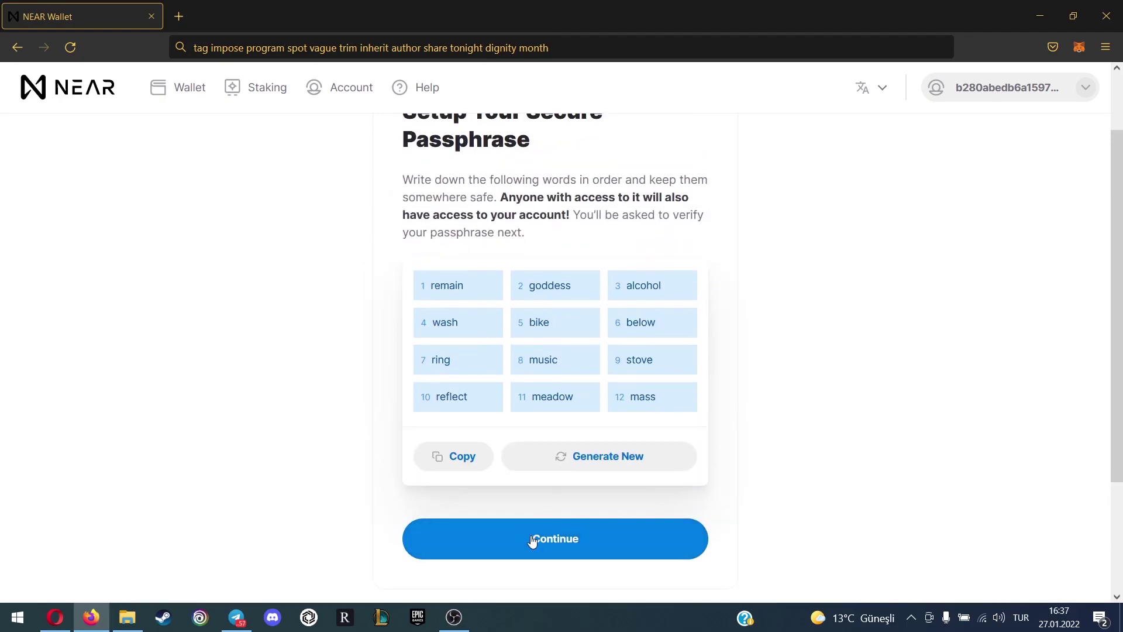
left_click(534, 541)
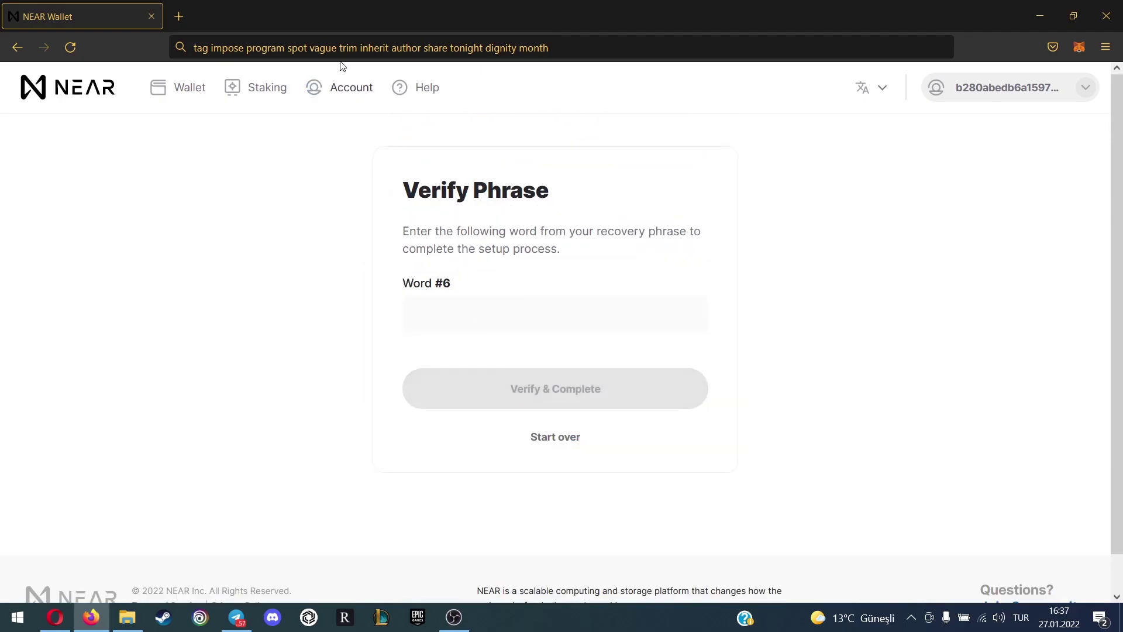
Verify passphrase word #6 and reveal the existing wallet's 0.13732 NEAR balance
left_click(340, 50)
key("ctrl+v")
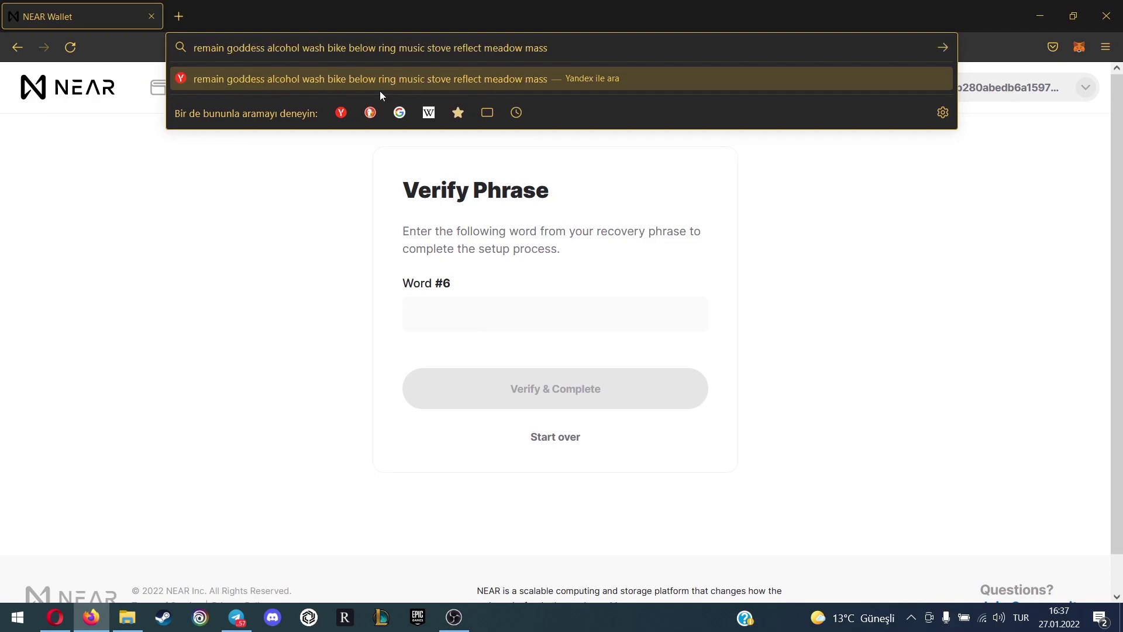
double_click(362, 48)
left_click(493, 301)
key("ctrl+v")
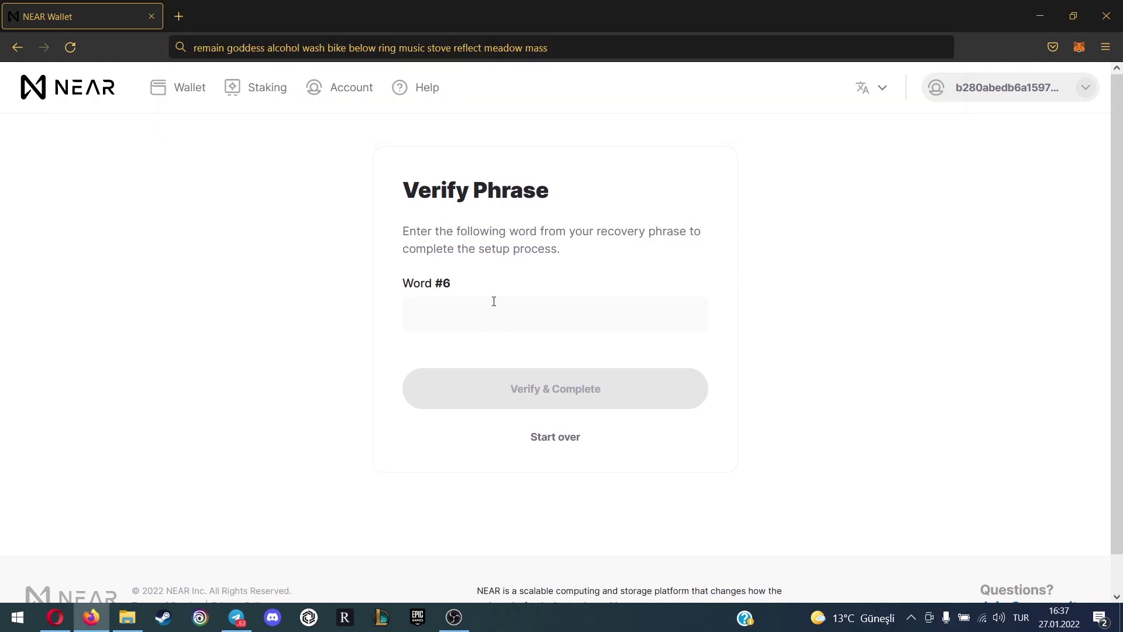
left_click(543, 389)
left_click(671, 430)
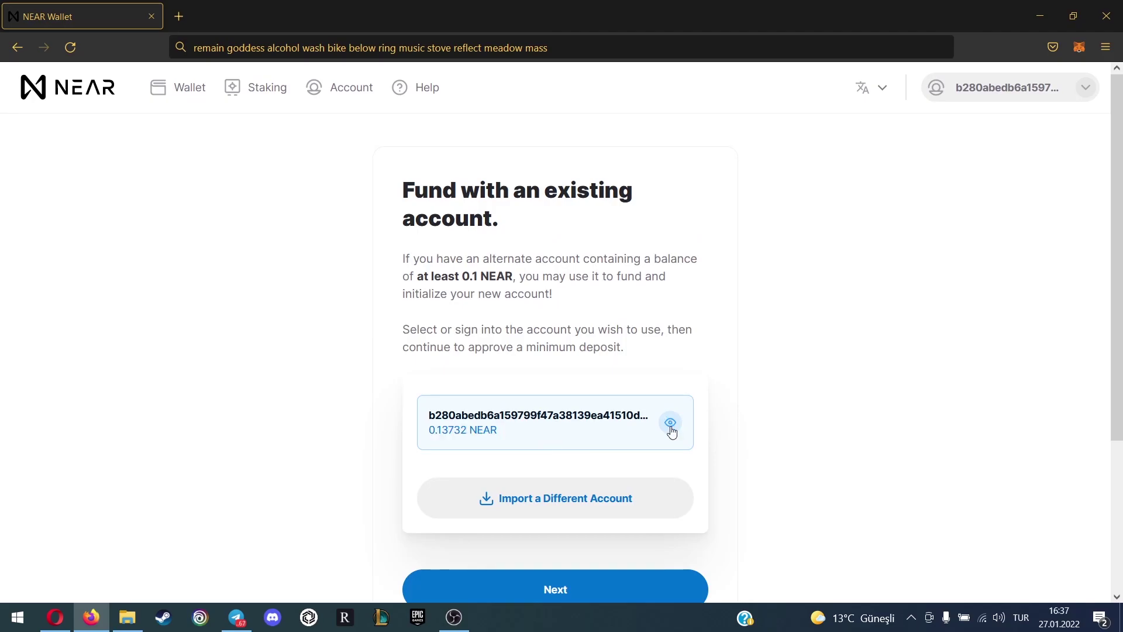
scroll(637, 440, "down", 2)
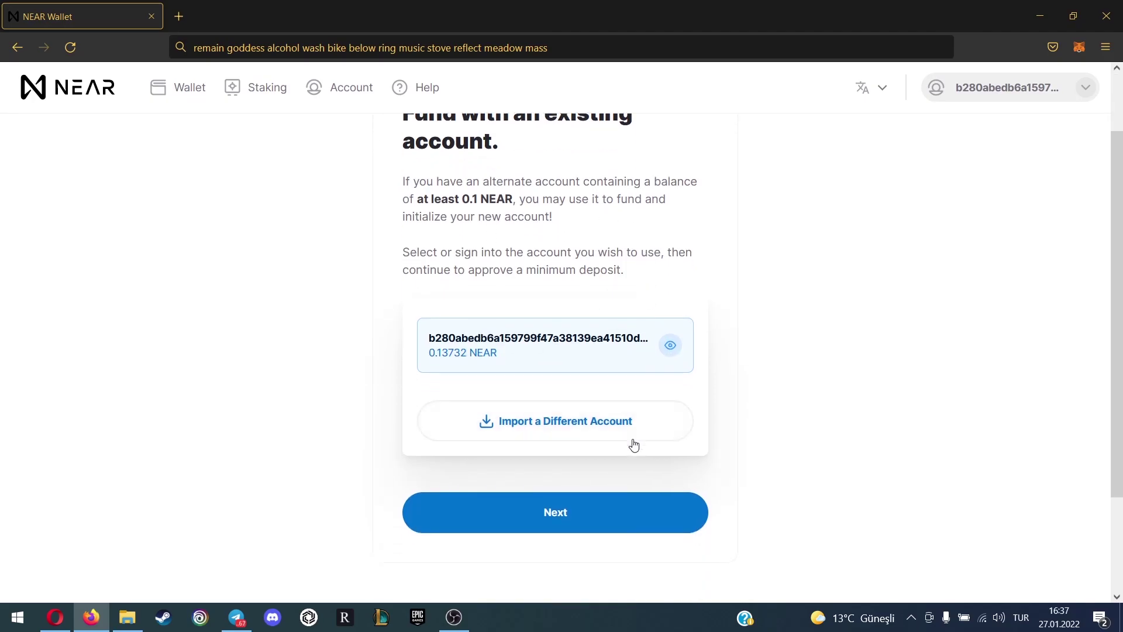
Choose the existing wallet as funder and approve the 0.1 NEAR Fund New Account transaction
left_click(582, 512)
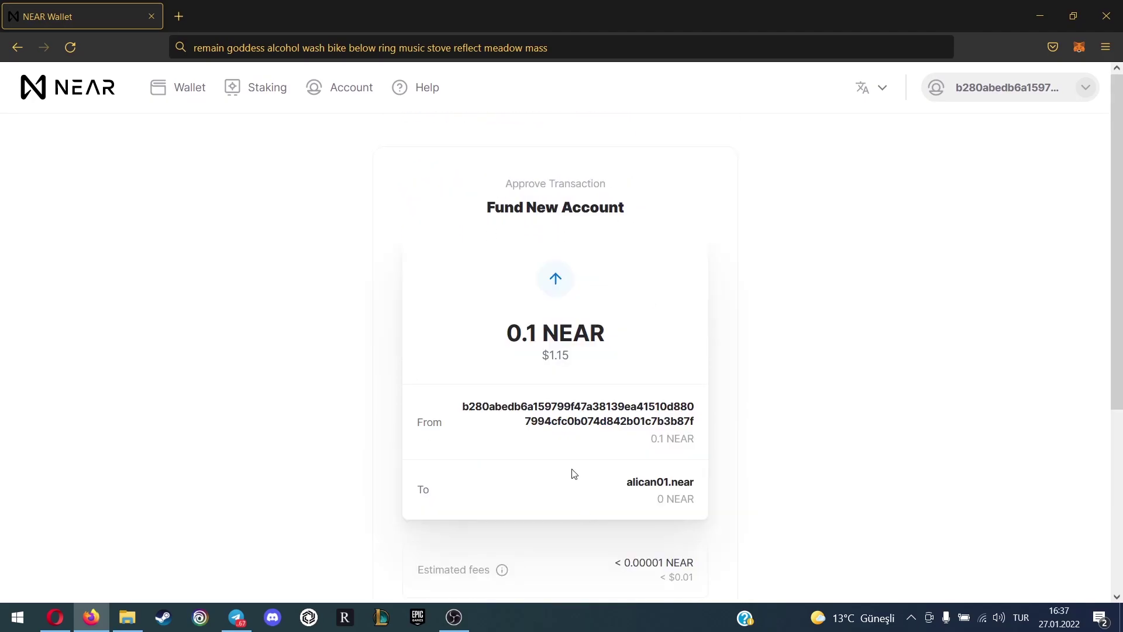
scroll(587, 358, "down", 4)
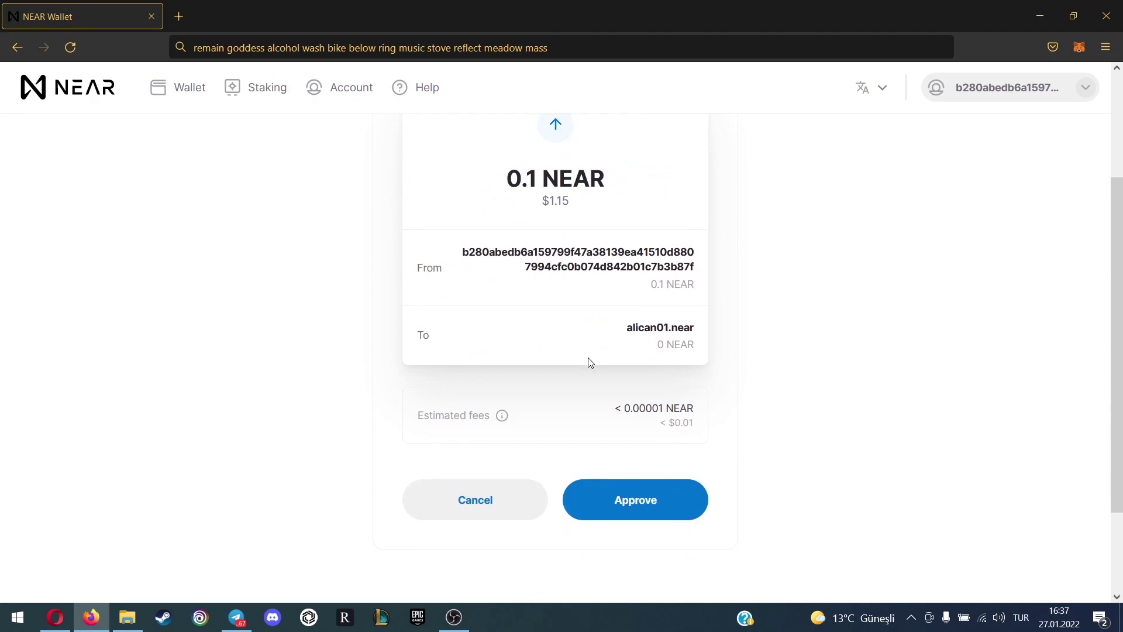
left_click(638, 505)
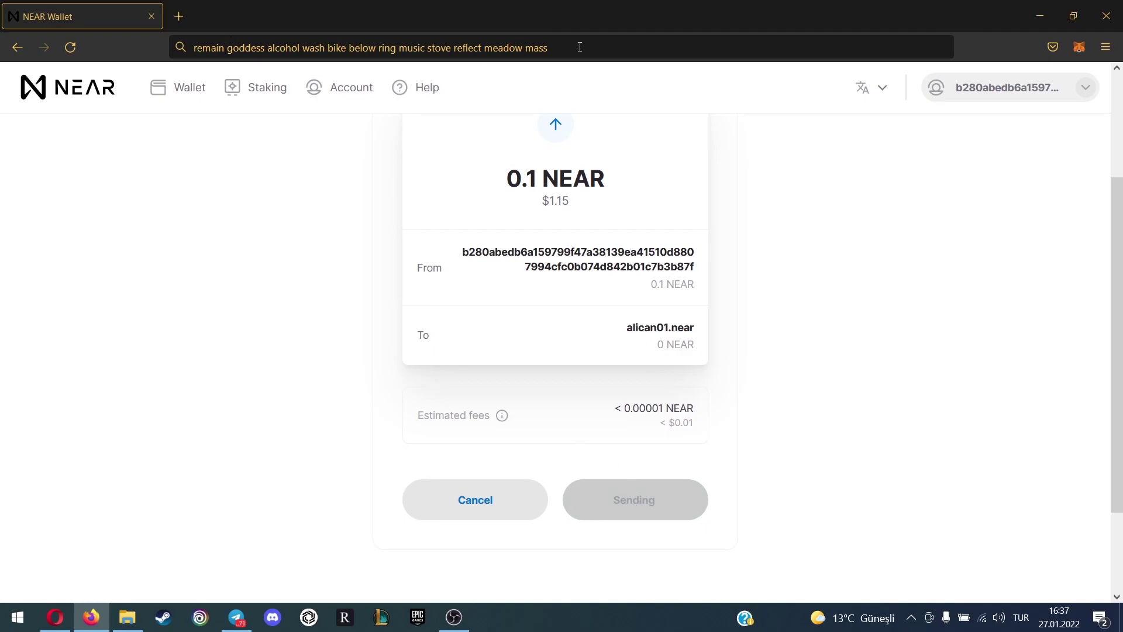
scroll(699, 389, "up", 3)
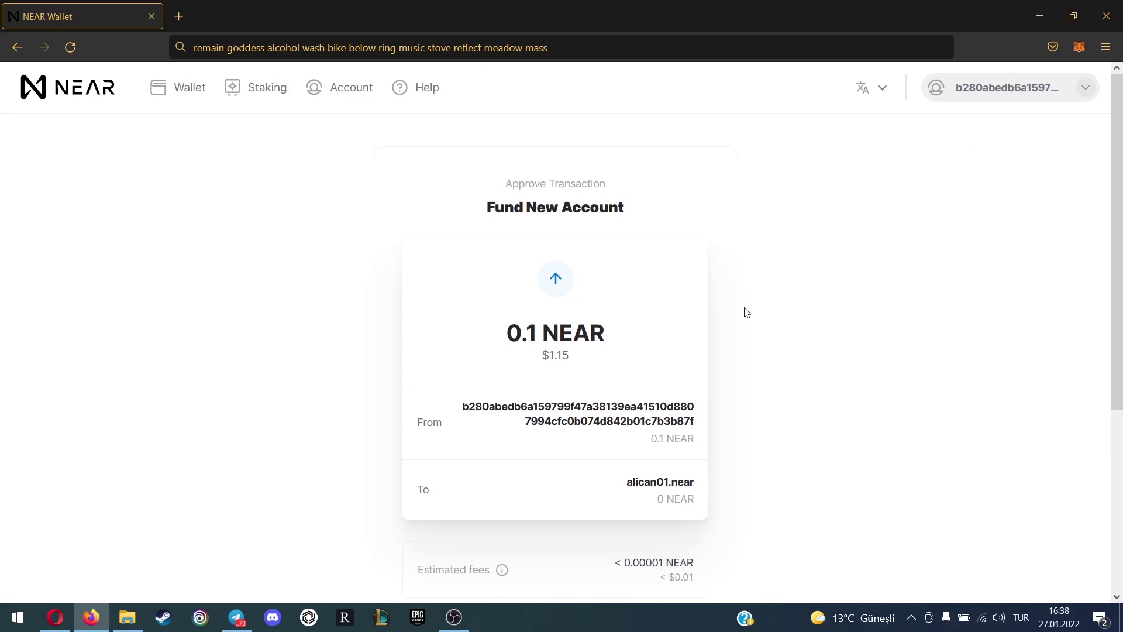
scroll(744, 311, "down", 3)
left_click(679, 514)
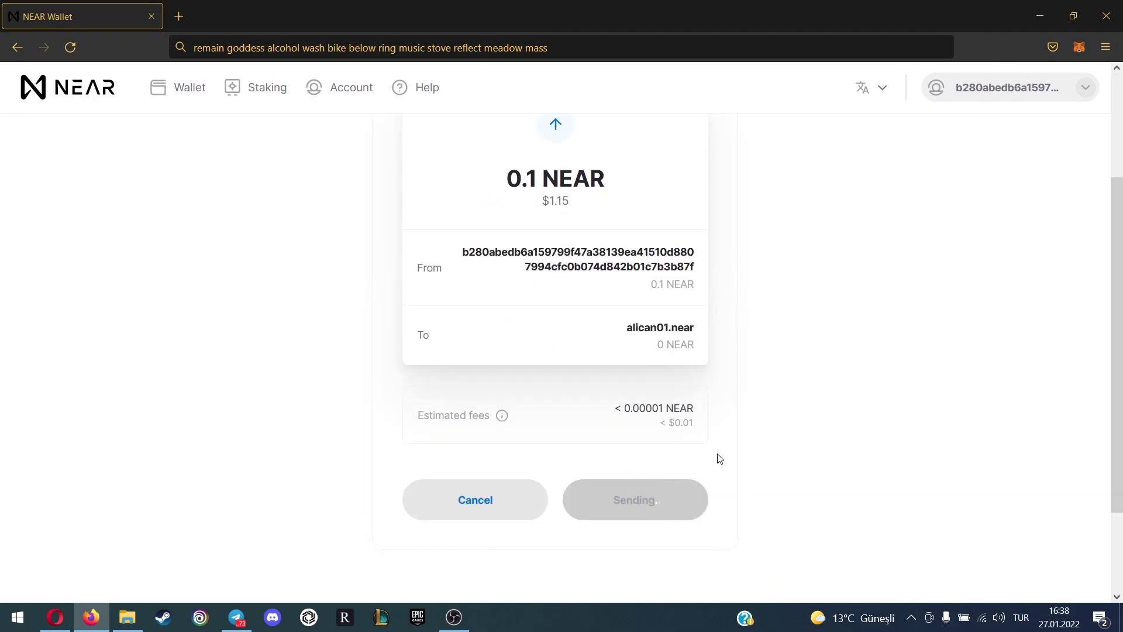
scroll(729, 436, "up", 3)
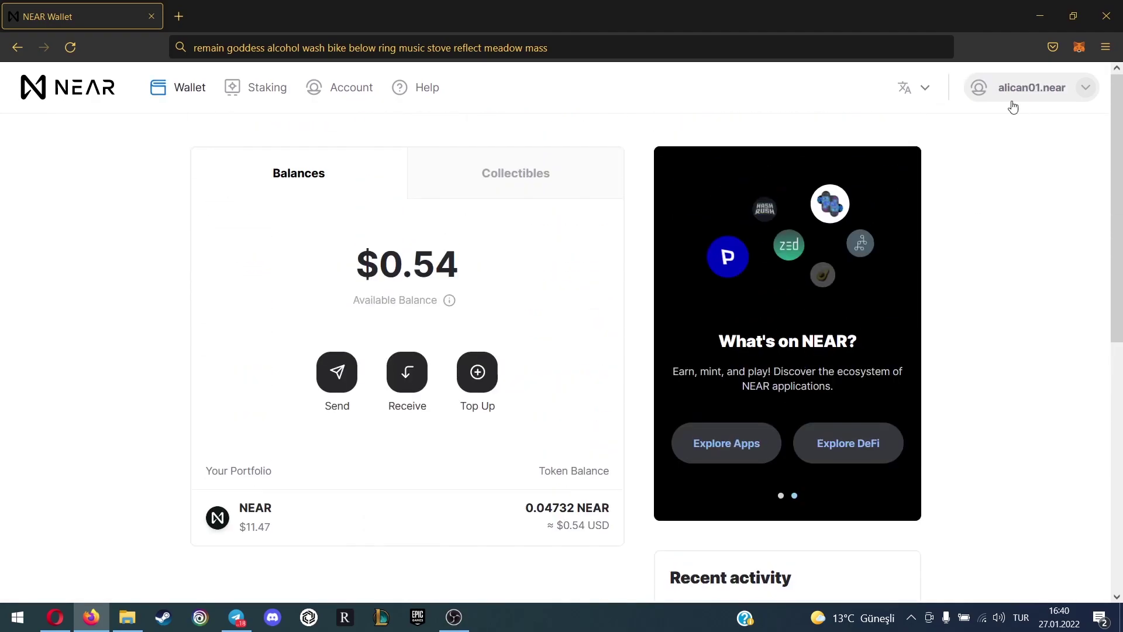
left_click(1060, 94)
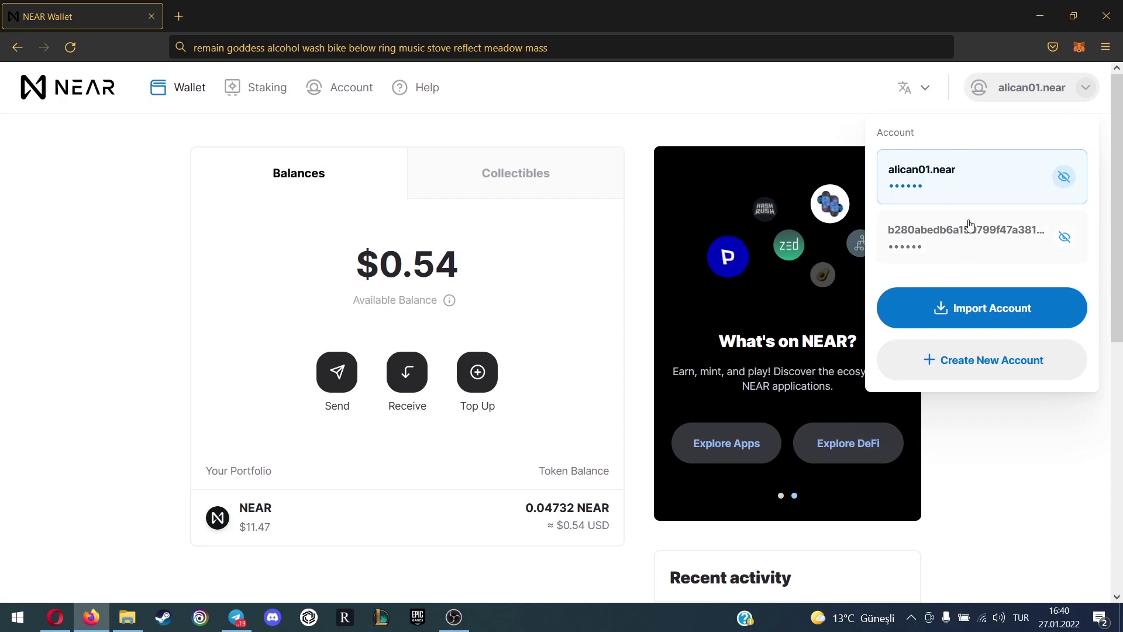
left_click(982, 244)
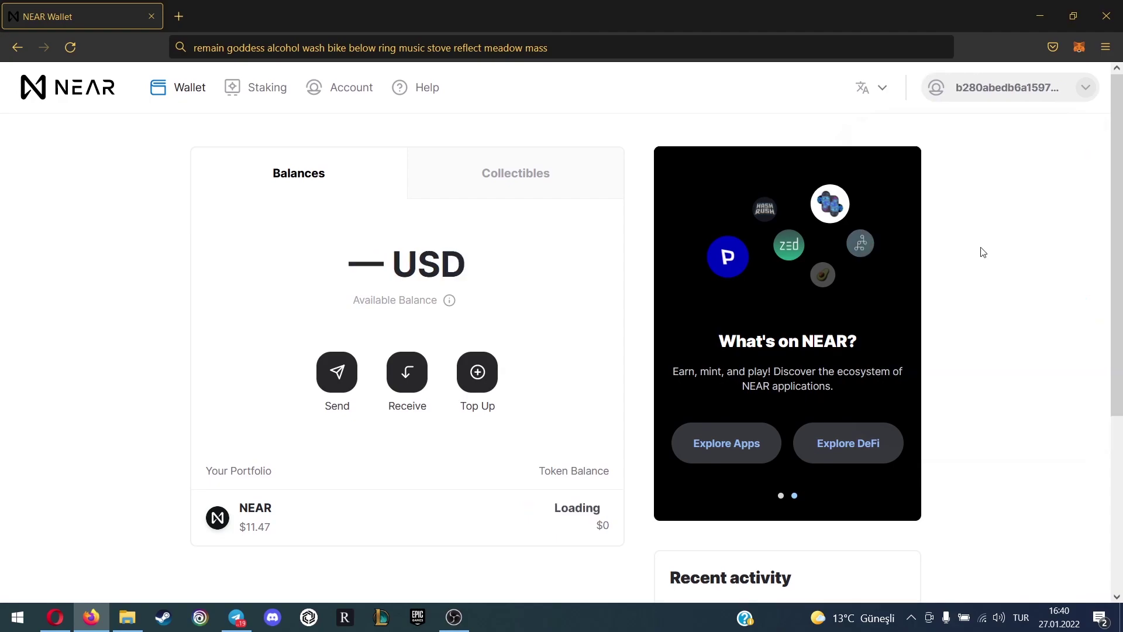
left_click(1052, 91)
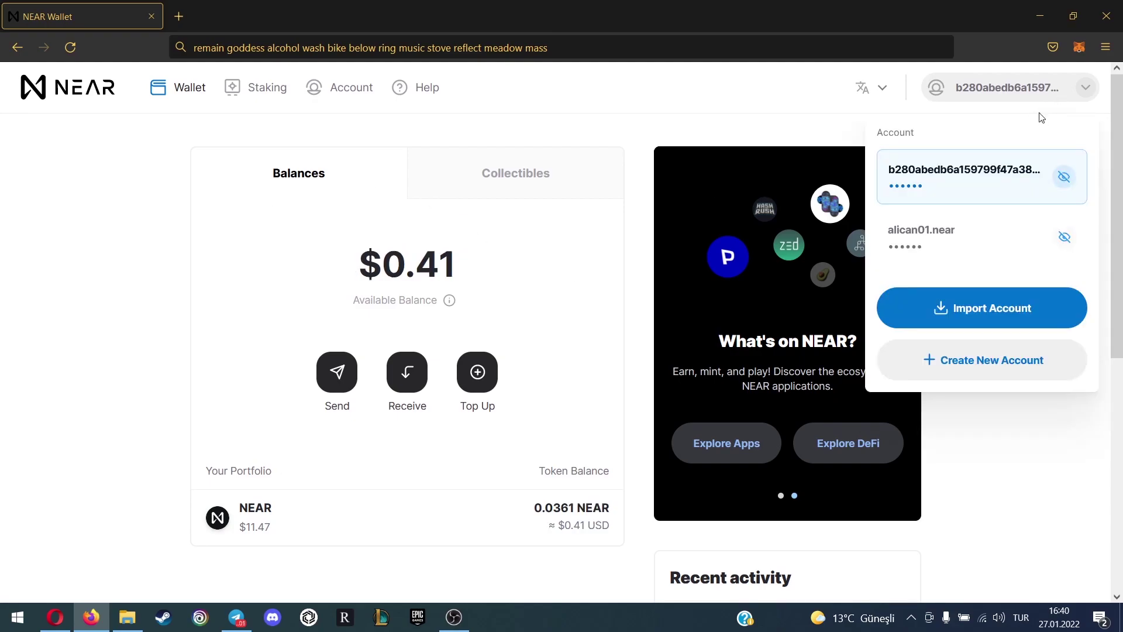
left_click(945, 256)
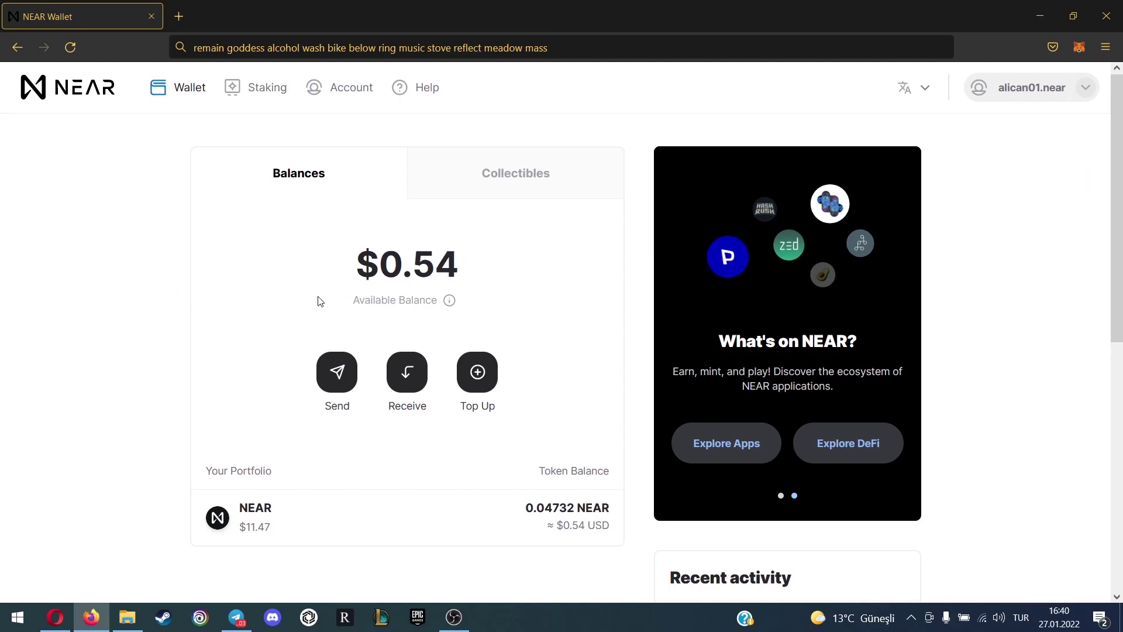
scroll(581, 338, "down", 2)
scroll(476, 411, "up", 2)
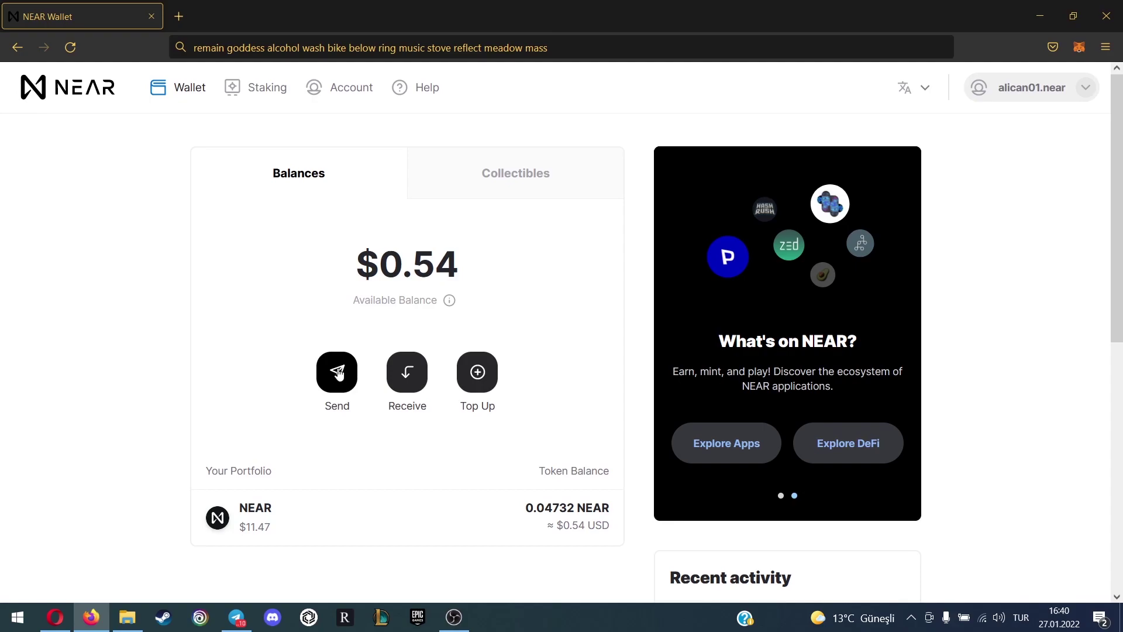
Start a send from the new account, typing and then clearing an amount
left_click(338, 374)
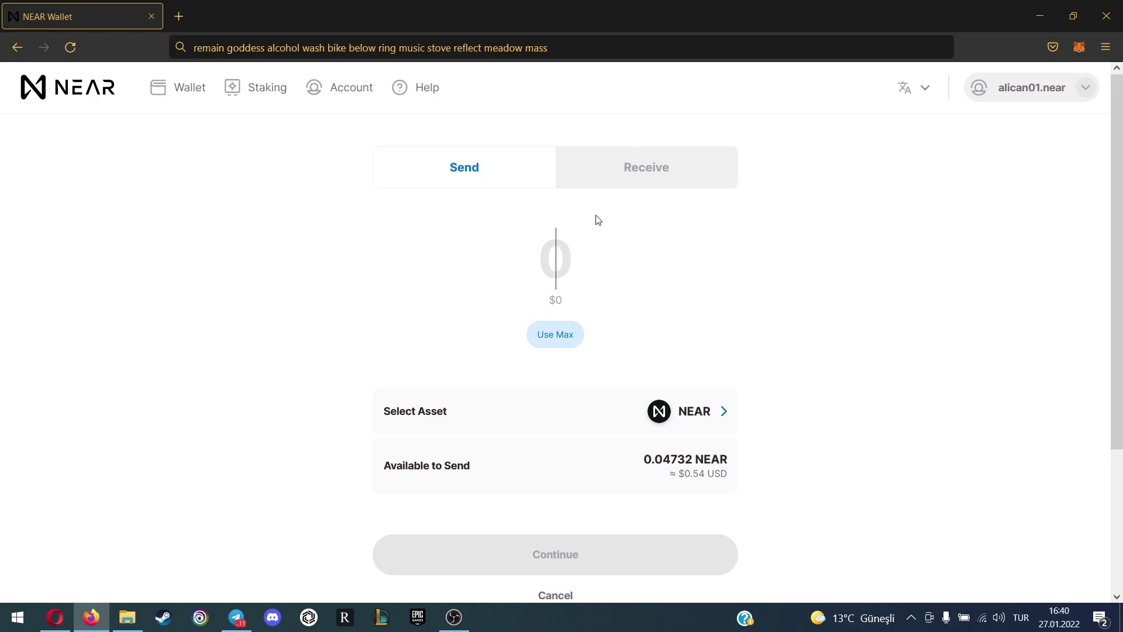
type("1")
key("BackSpace")
type("01")
key("BackSpace")
type(".1")
key("BackSpace")
key("BackSpace")
key("BackSpace")
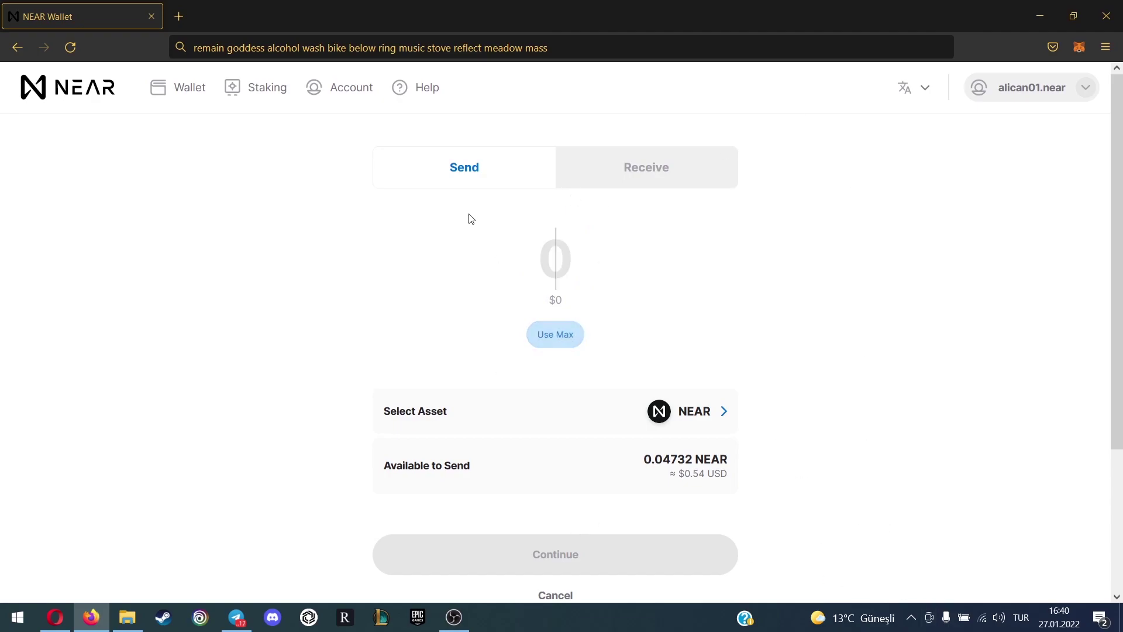
Copy the account ID from the Receive page and switch to the Binance withdrawal page
left_click(655, 174)
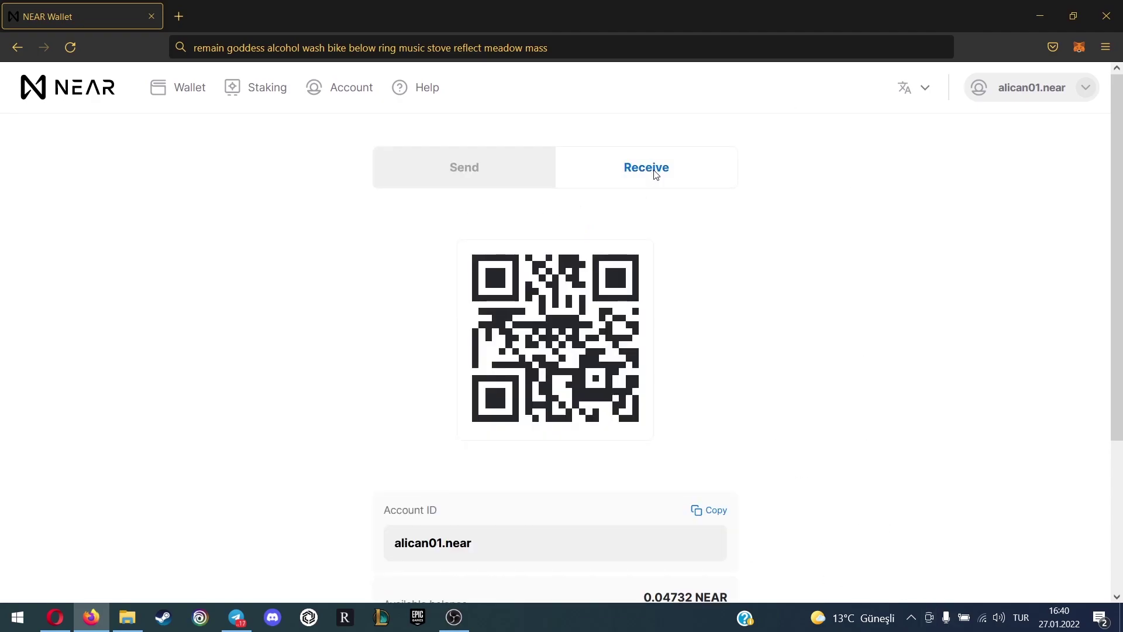
scroll(679, 267, "down", 3)
scroll(676, 321, "up", 3)
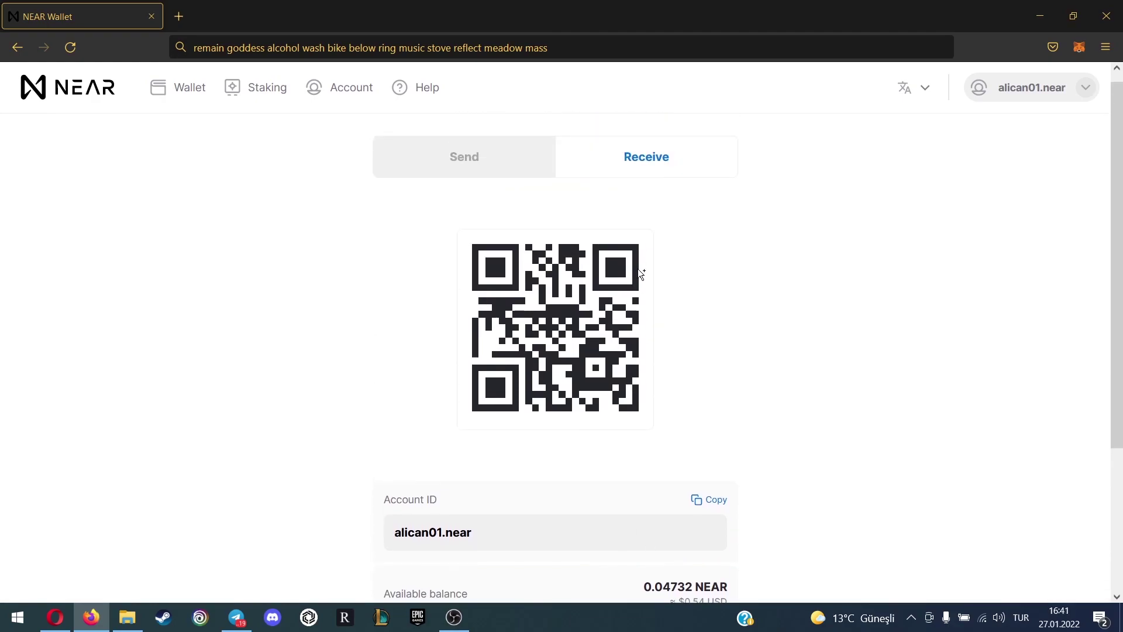
scroll(690, 318, "down", 2)
scroll(724, 359, "up", 2)
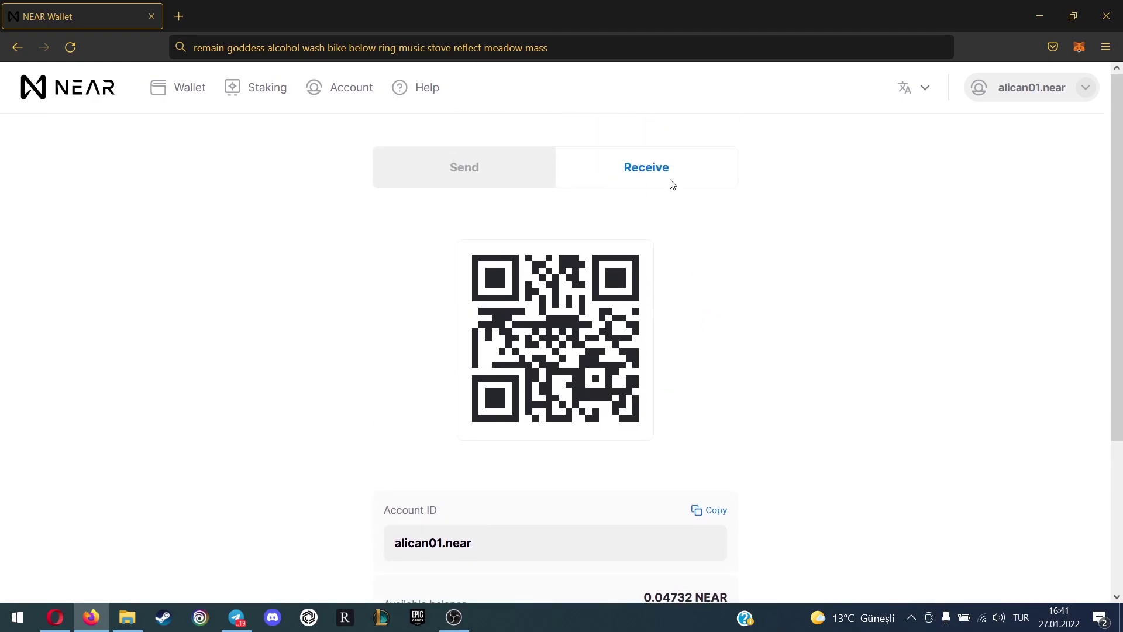
scroll(669, 188, "down", 3)
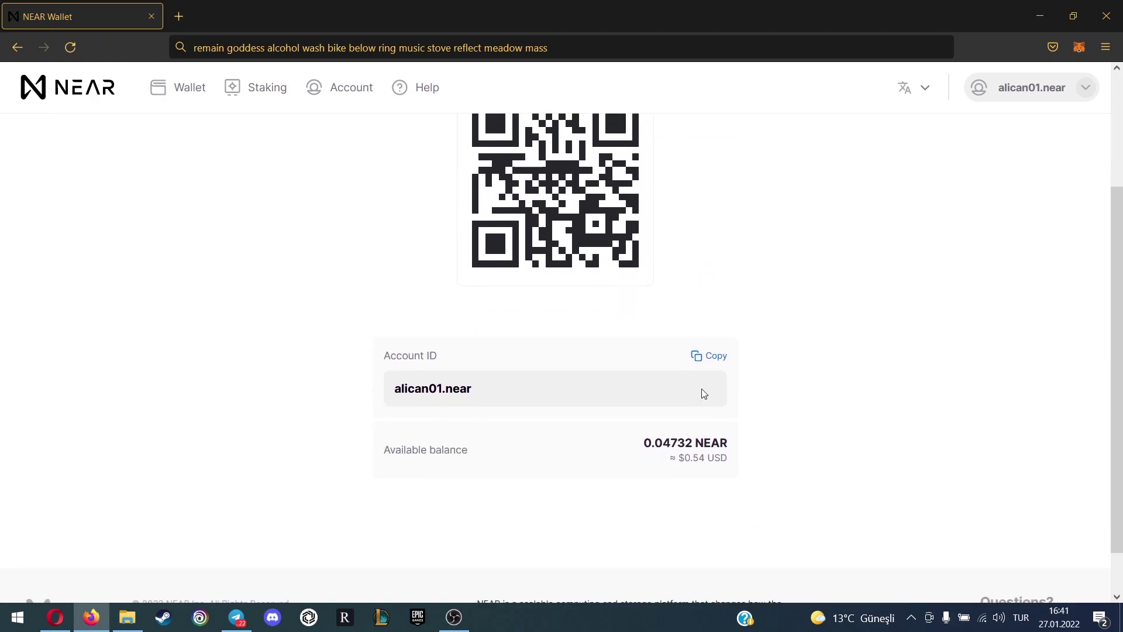
triple_click(440, 390)
left_click(442, 390)
triple_click(444, 391)
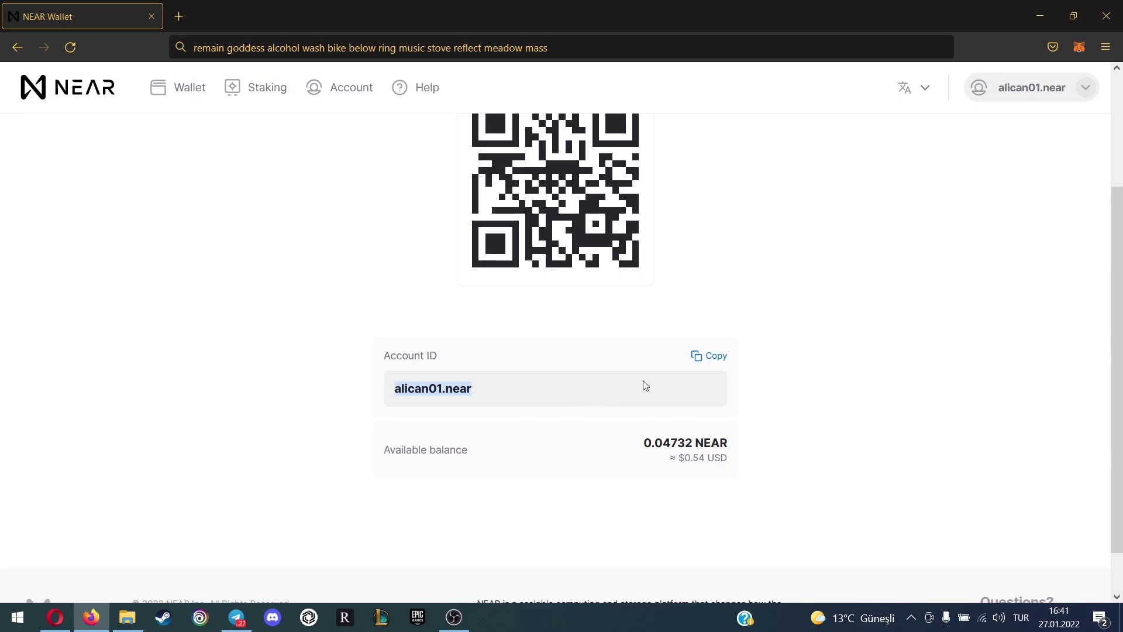
left_click(714, 356)
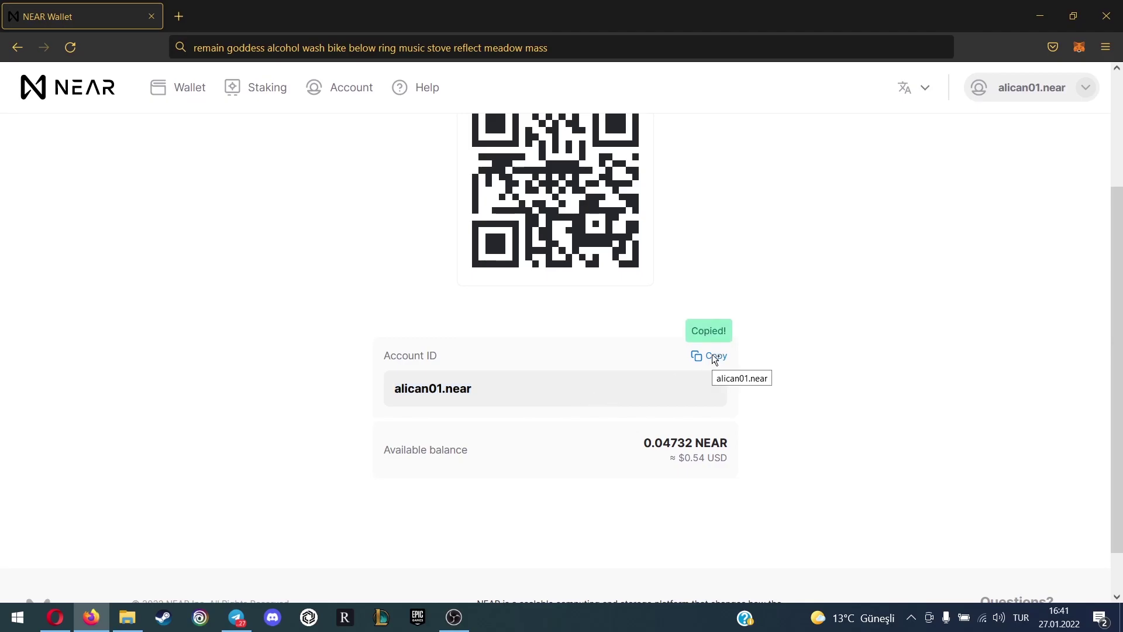
left_click(55, 617)
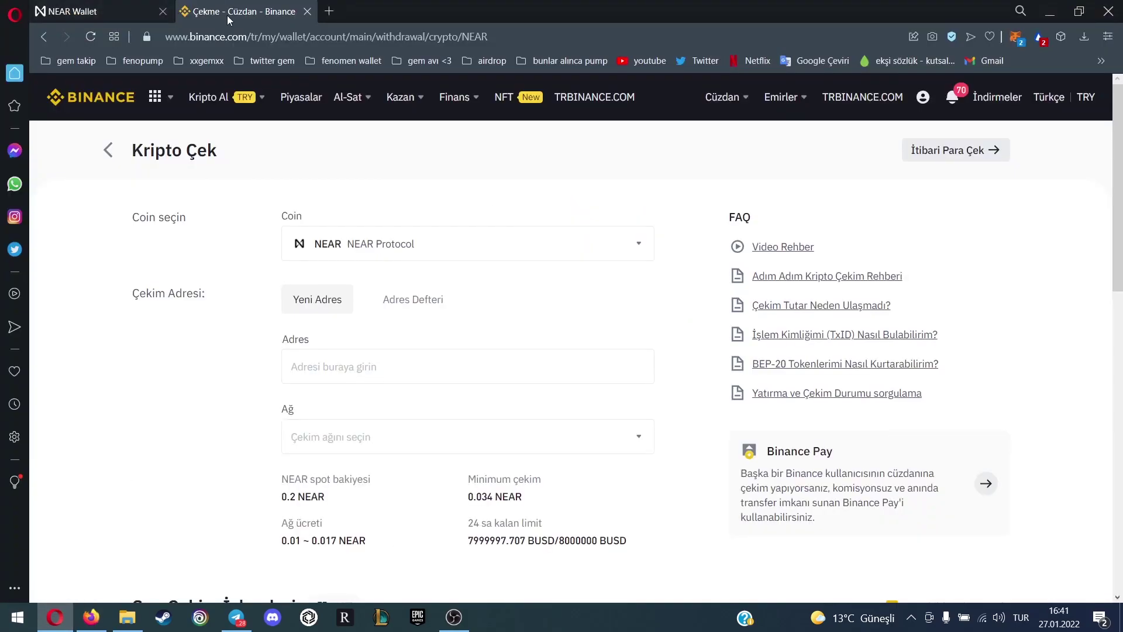
Paste the copied .near account ID as Binance's withdrawal address, then return to NEAR Wallet
left_click(417, 364)
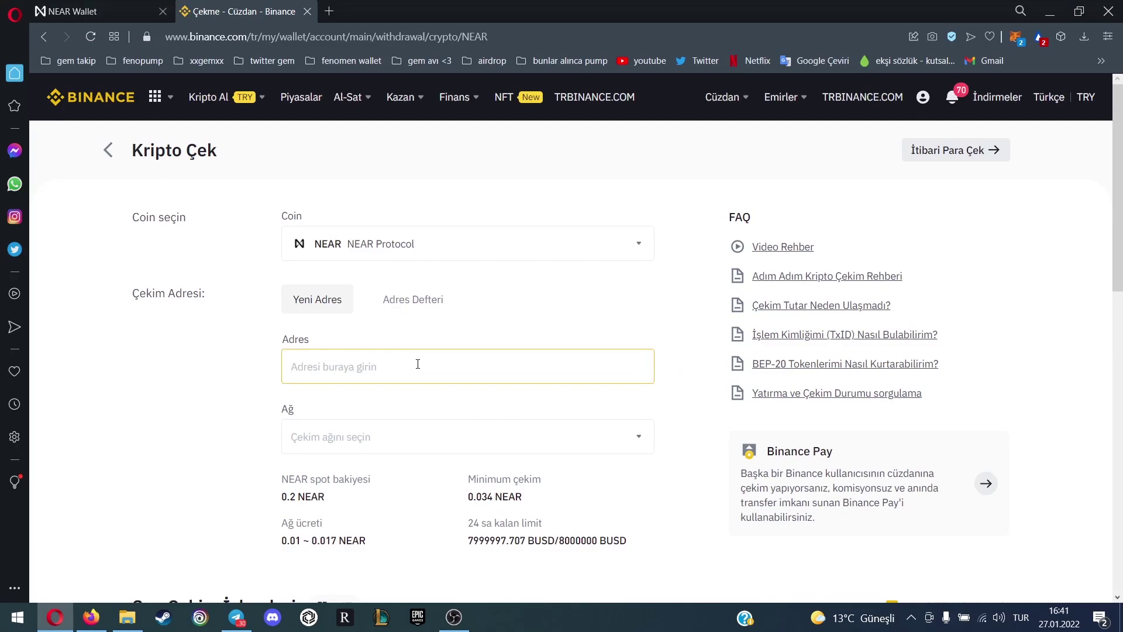
key("ctrl+v")
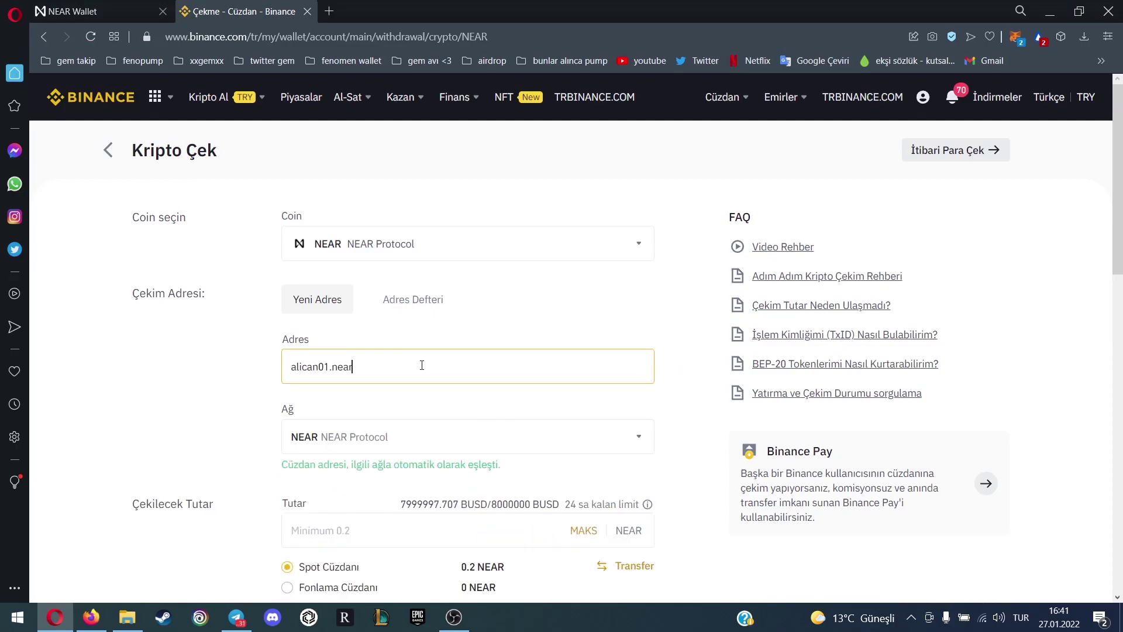
scroll(421, 365, "down", 1)
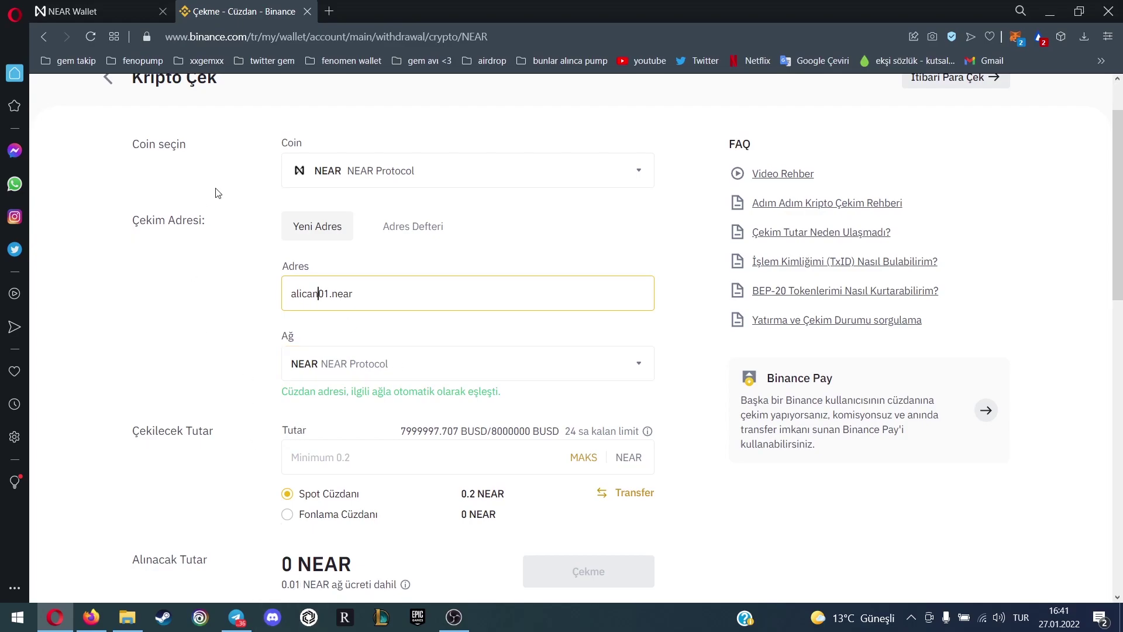
key("ctrl+Tab")
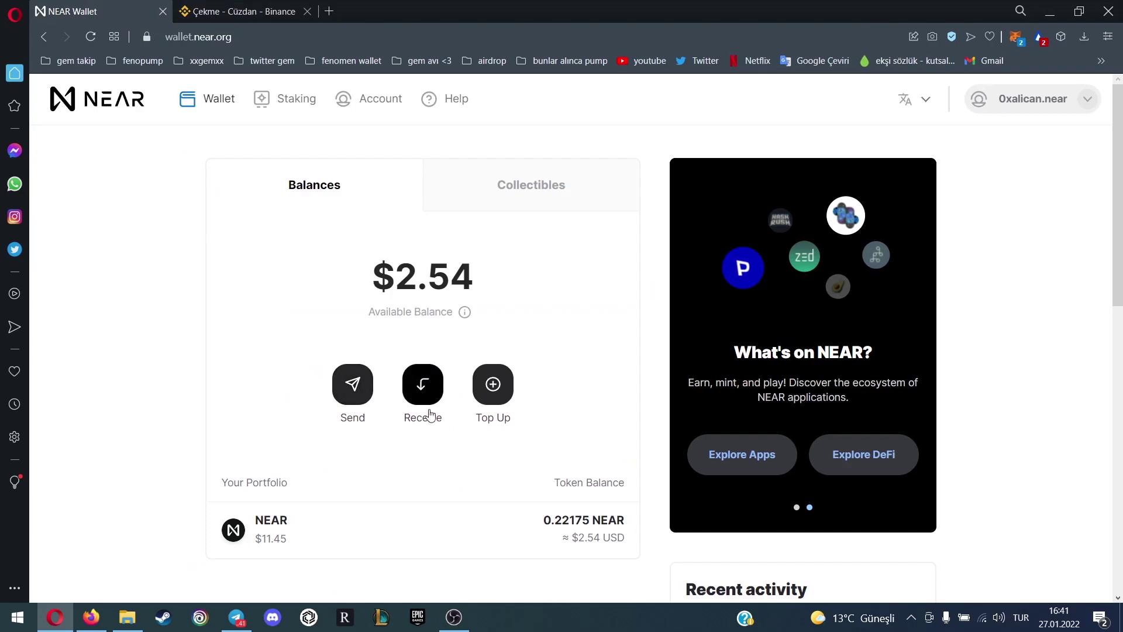
scroll(533, 372, "down", 3)
scroll(533, 372, "down", 1)
scroll(532, 371, "up", 4)
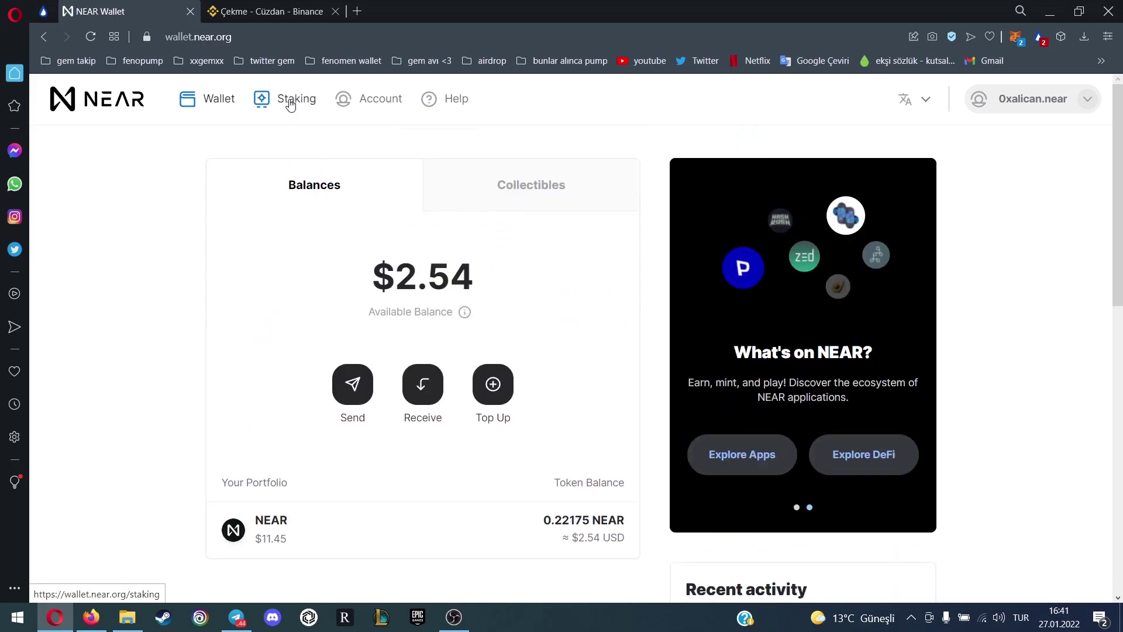
left_click(291, 104)
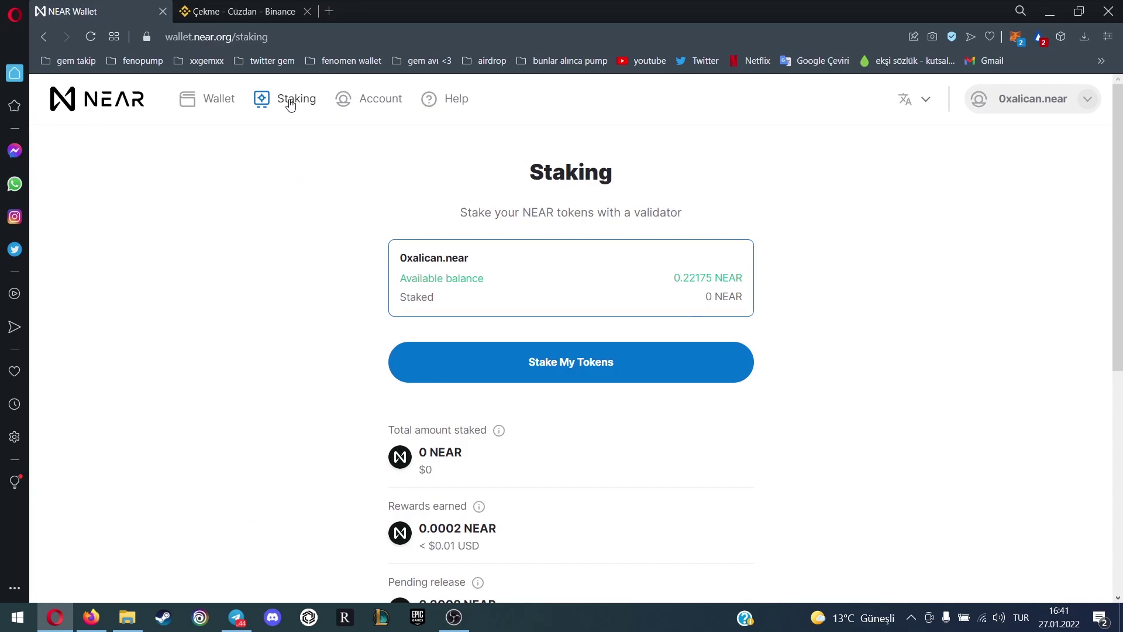
left_click(573, 380)
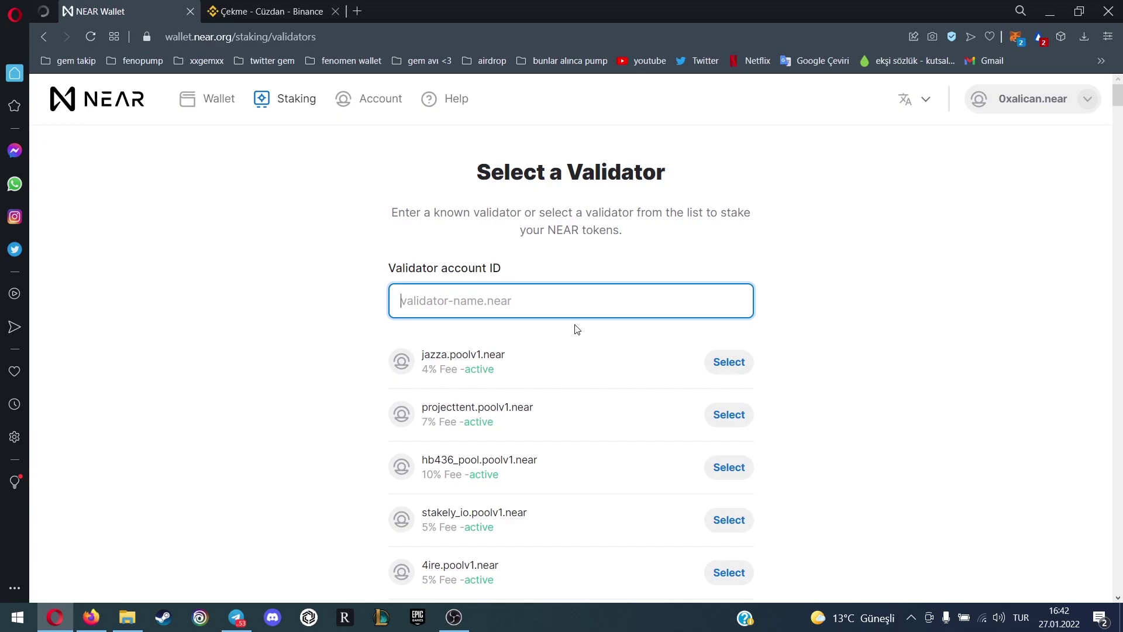
left_click(219, 109)
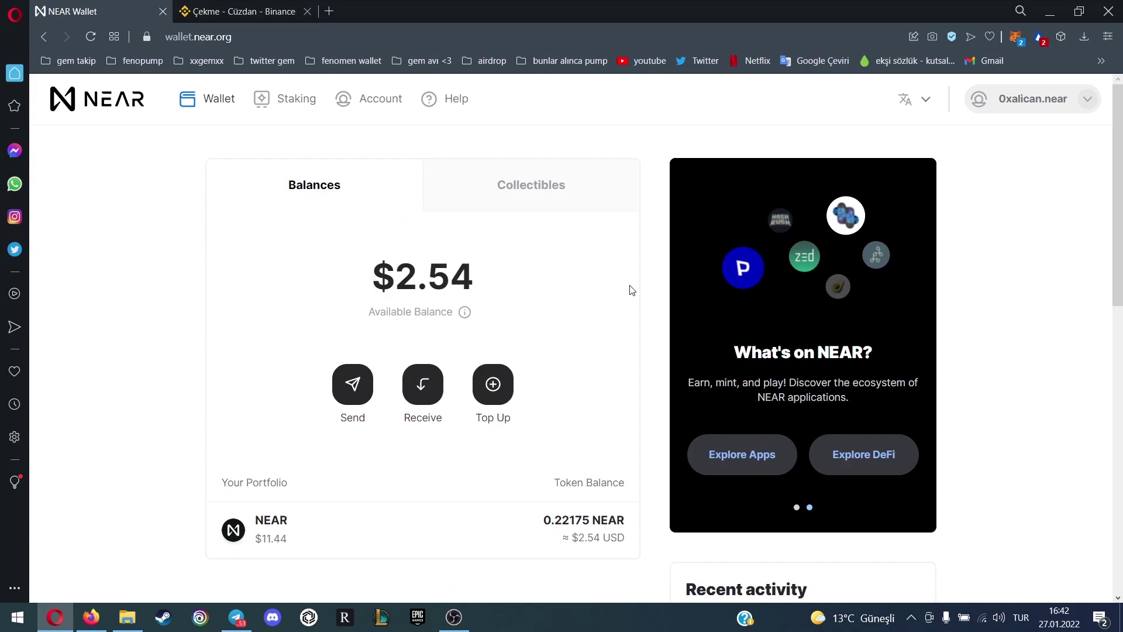
scroll(623, 289, "down", 1)
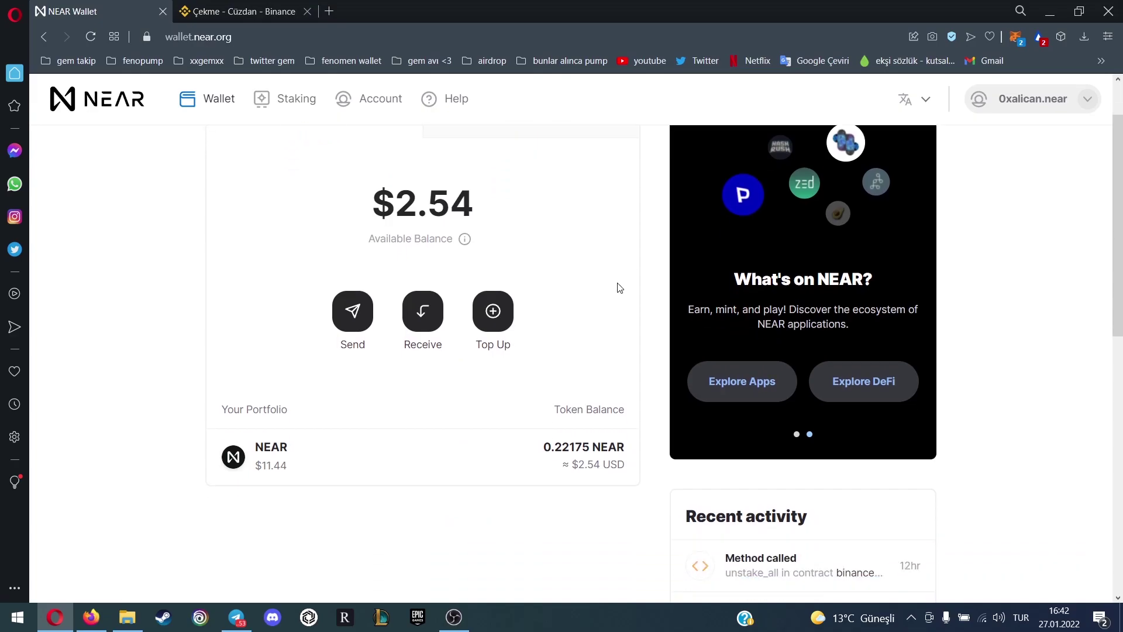
Browse AwesomeNEAR's Validators category of NEAR projects, then return to the NEAR Wallet tab
left_click(754, 398)
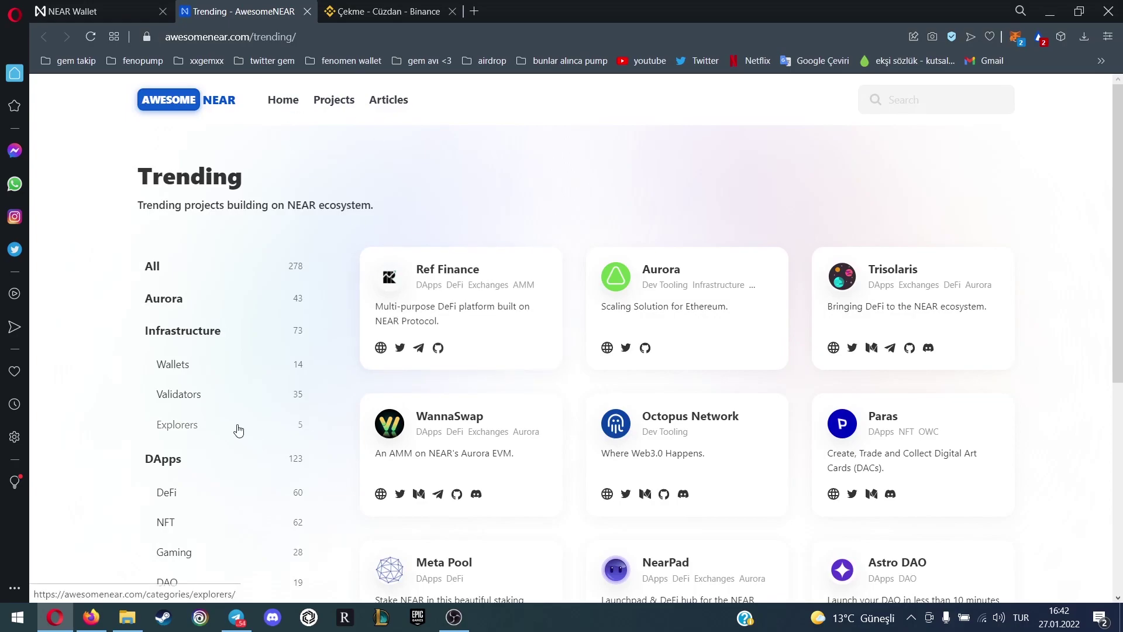
left_click(200, 400)
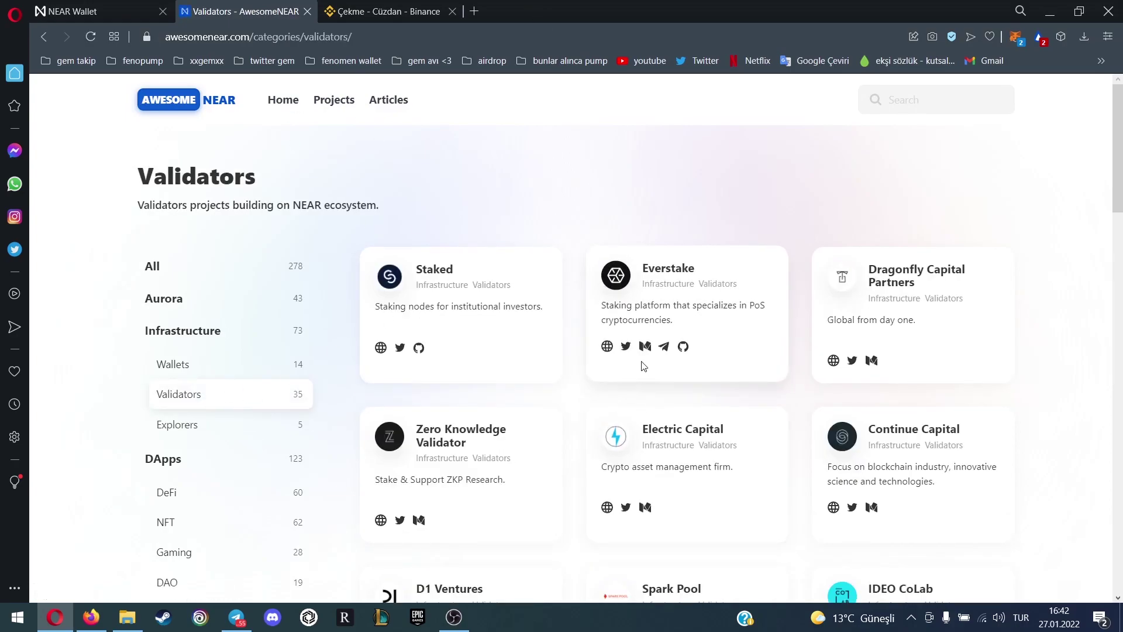
scroll(755, 395, "down", 15)
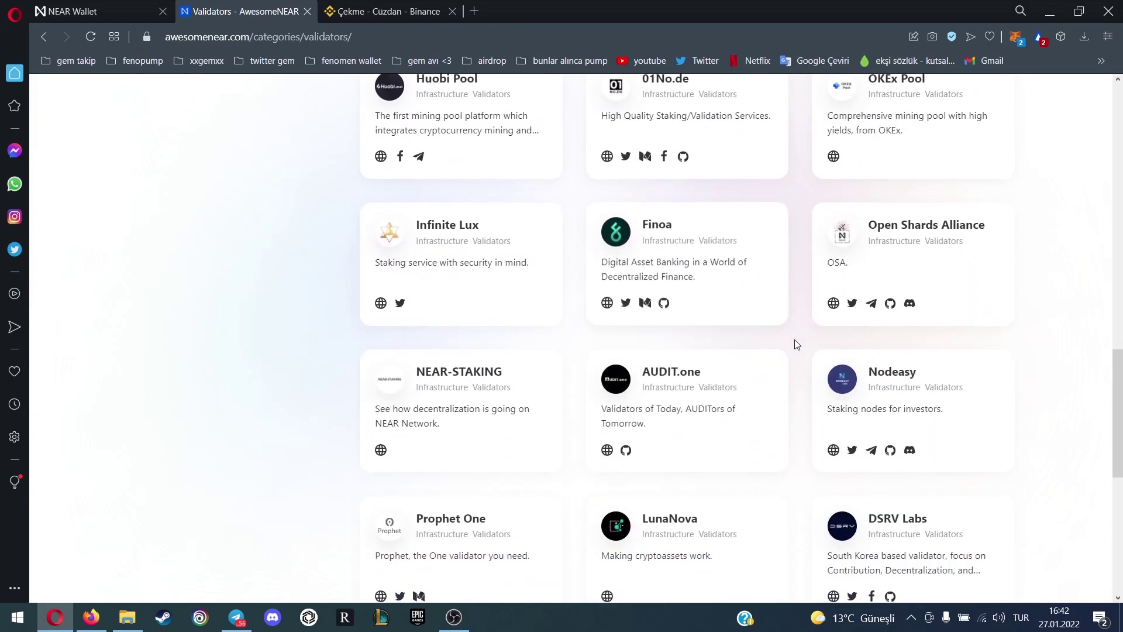
scroll(797, 325, "down", 7)
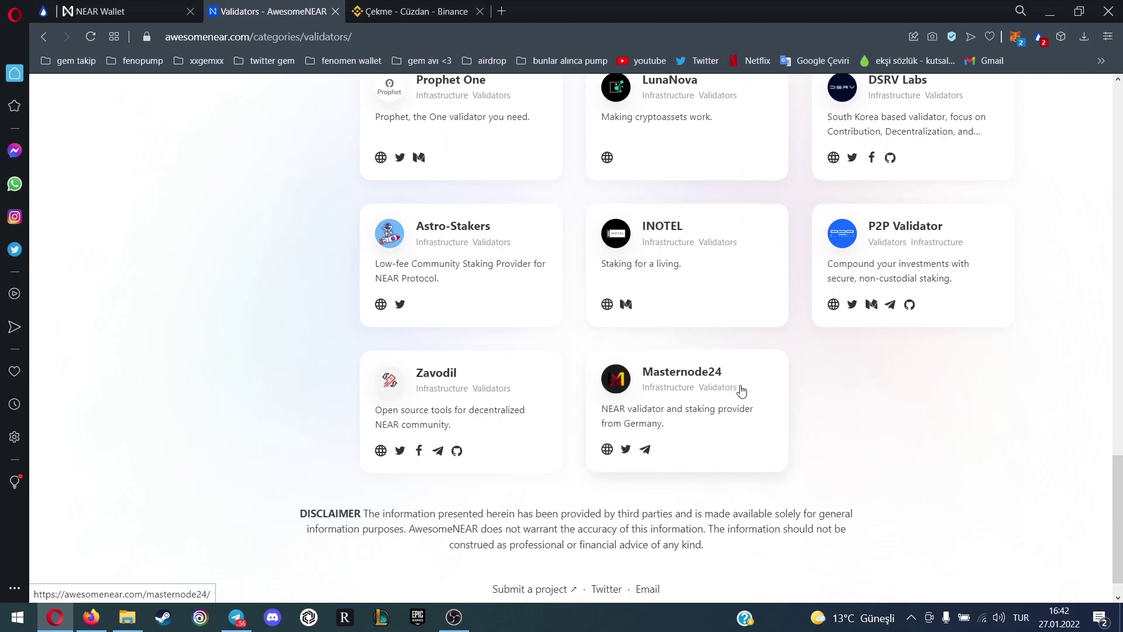
scroll(747, 388, "up", 2)
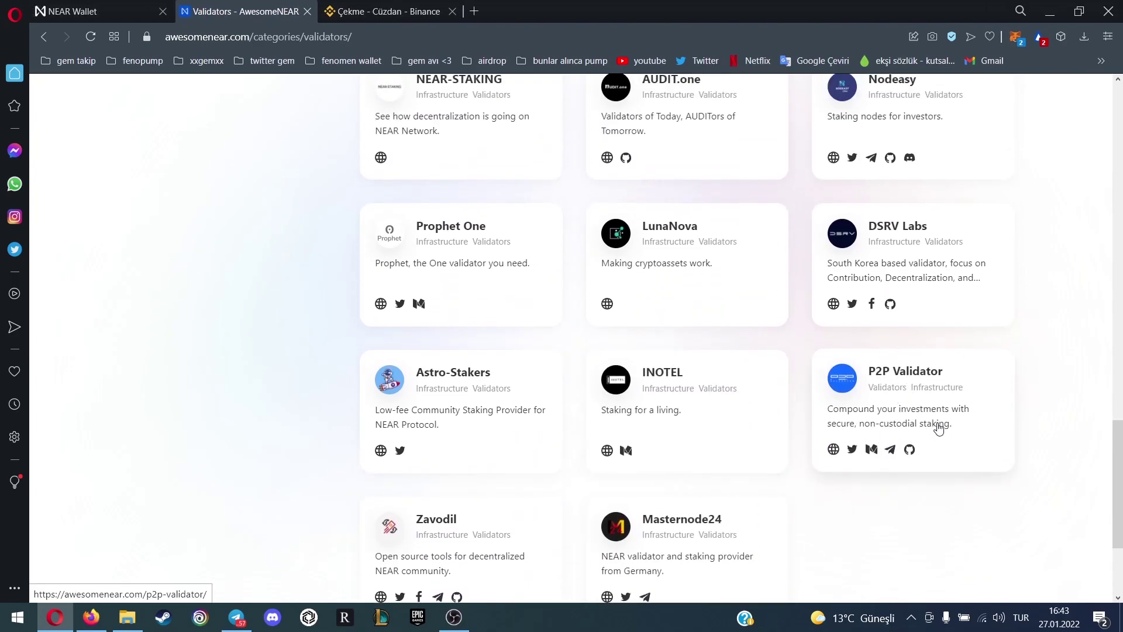
scroll(898, 420, "up", 8)
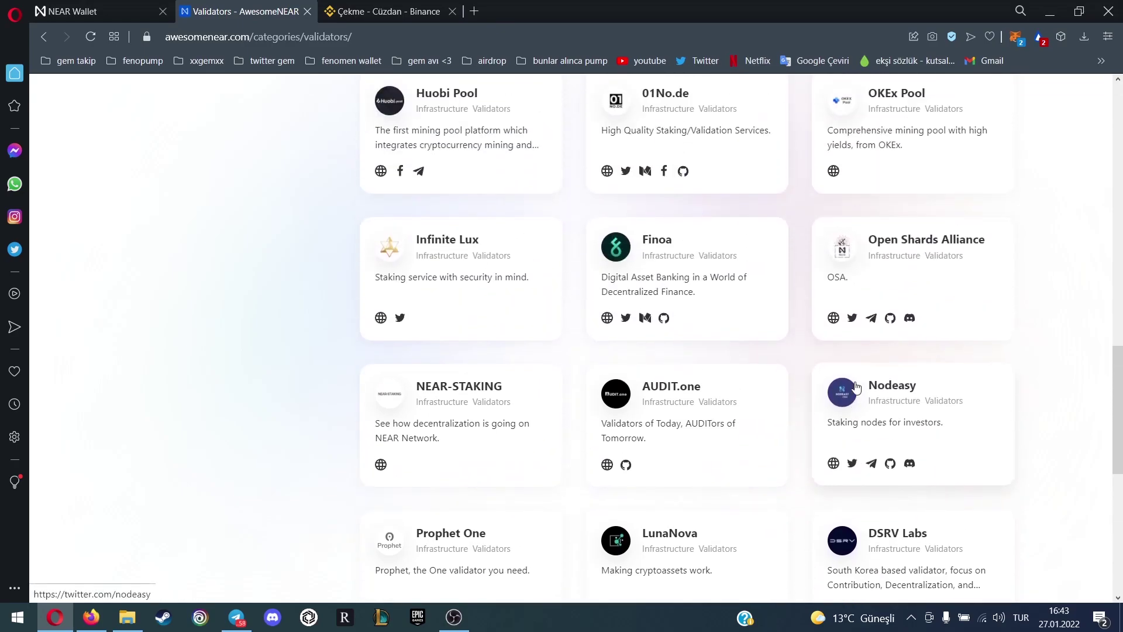
scroll(831, 393, "up", 5)
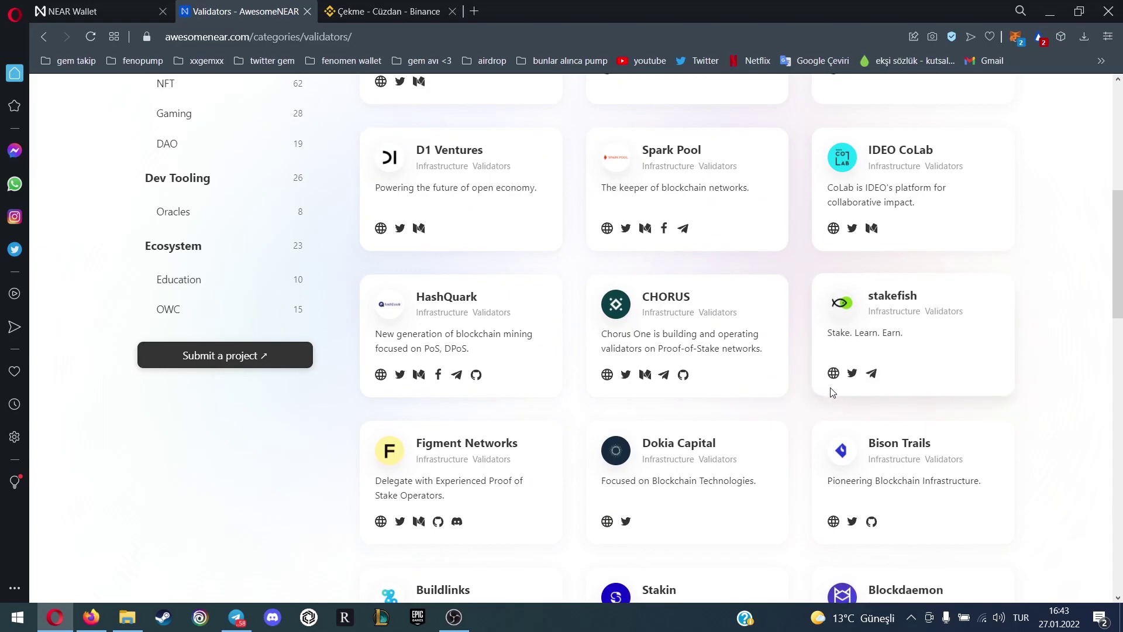
scroll(825, 380, "up", 6)
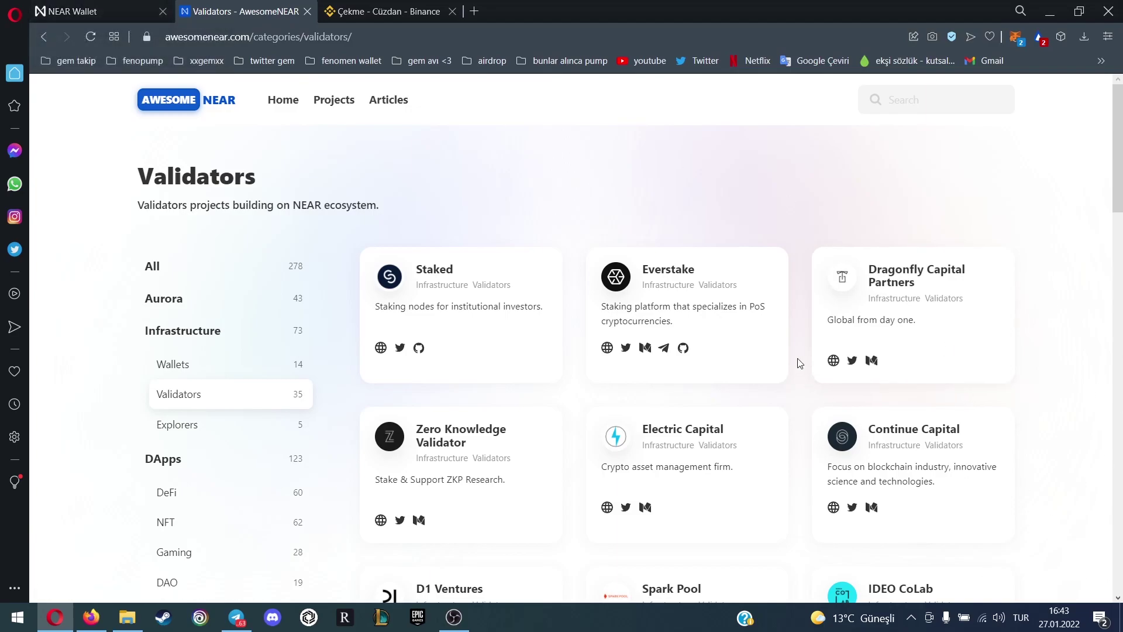
key("ctrl+Tab")
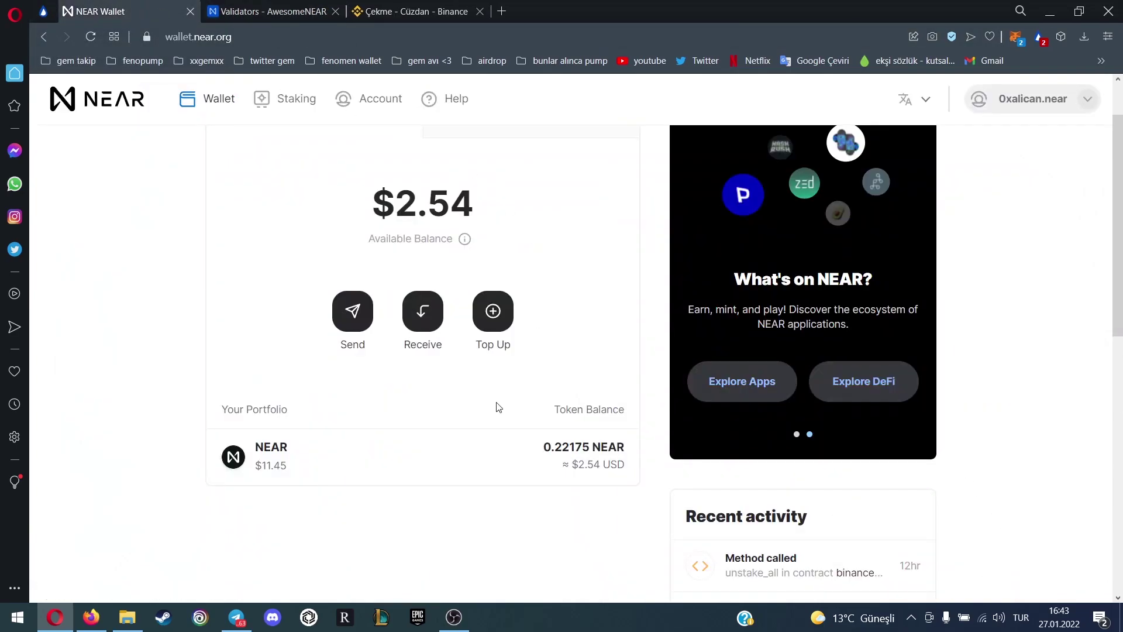
Start staking and search validators, replacing 'p2p' with 'evers' to show everstake.poolv1.near
left_click(294, 100)
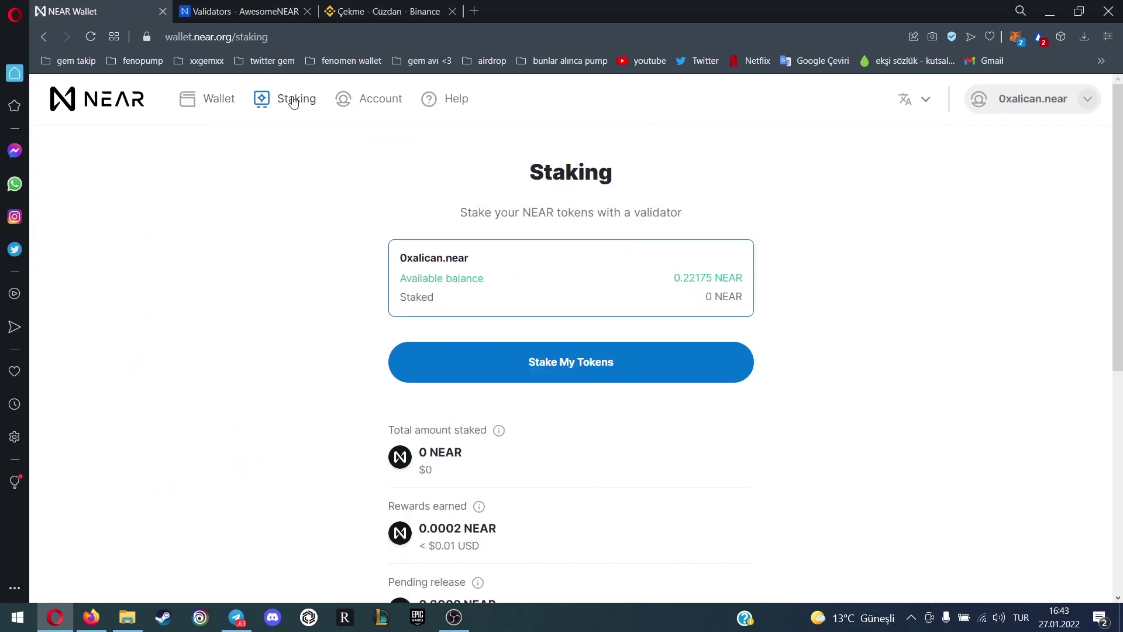
left_click(550, 380)
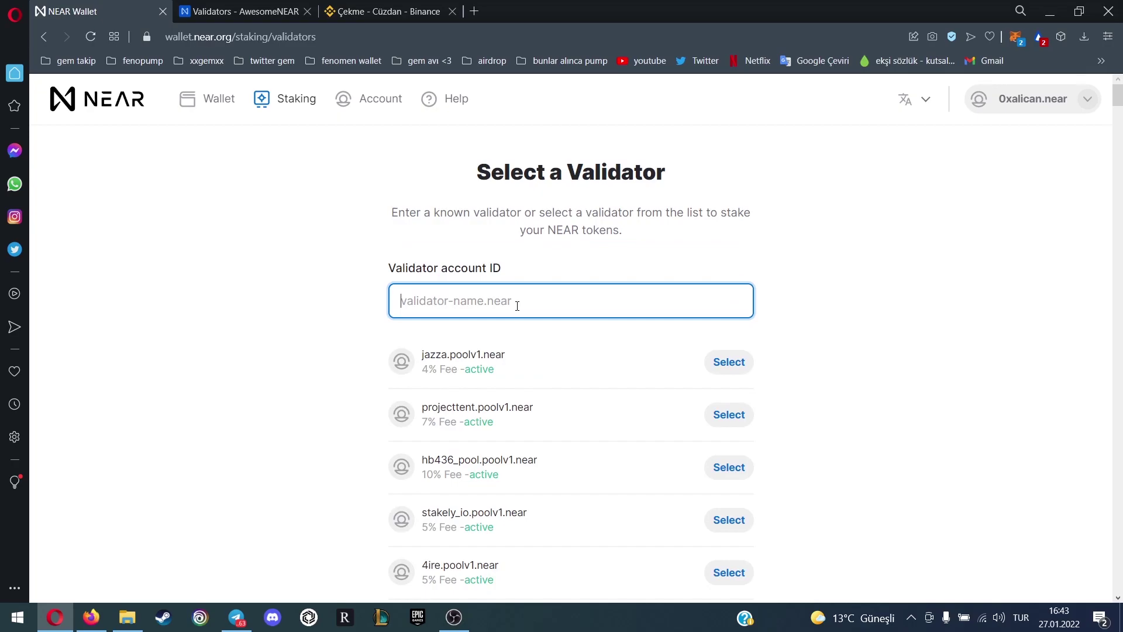
type("p2p")
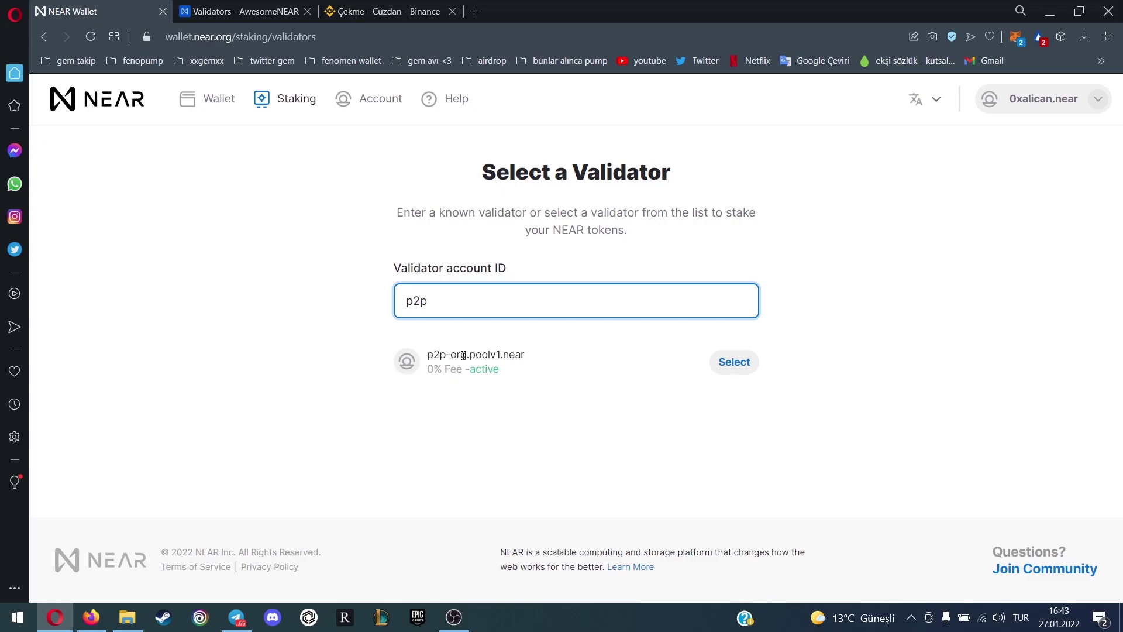
key("BackSpace")
key("BackSpace")
key("BackSpace")
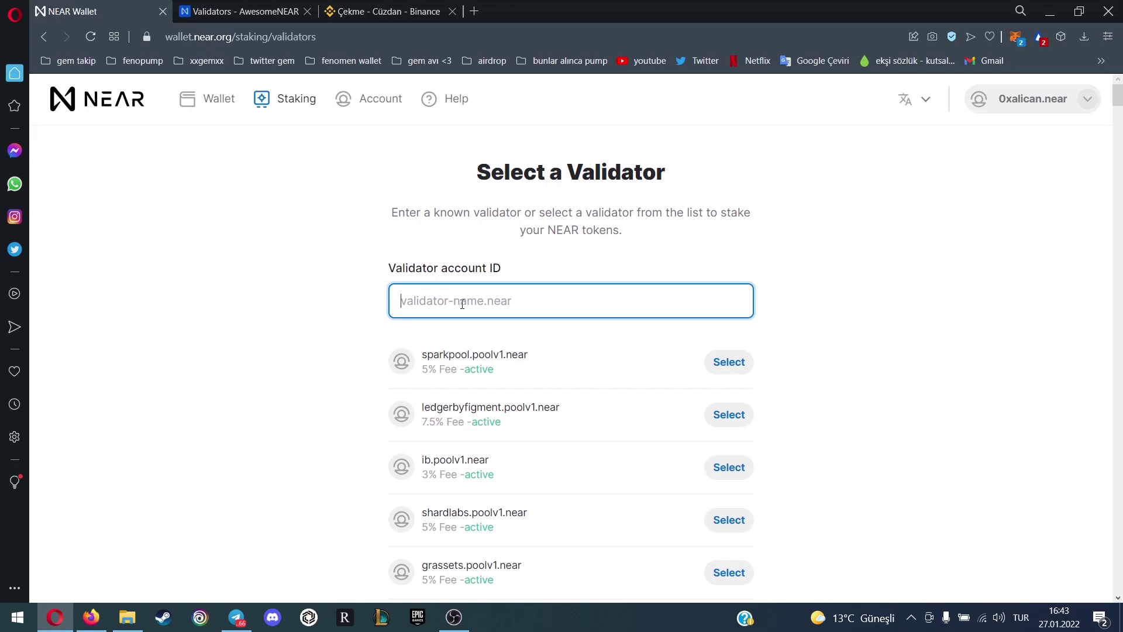
type("evers")
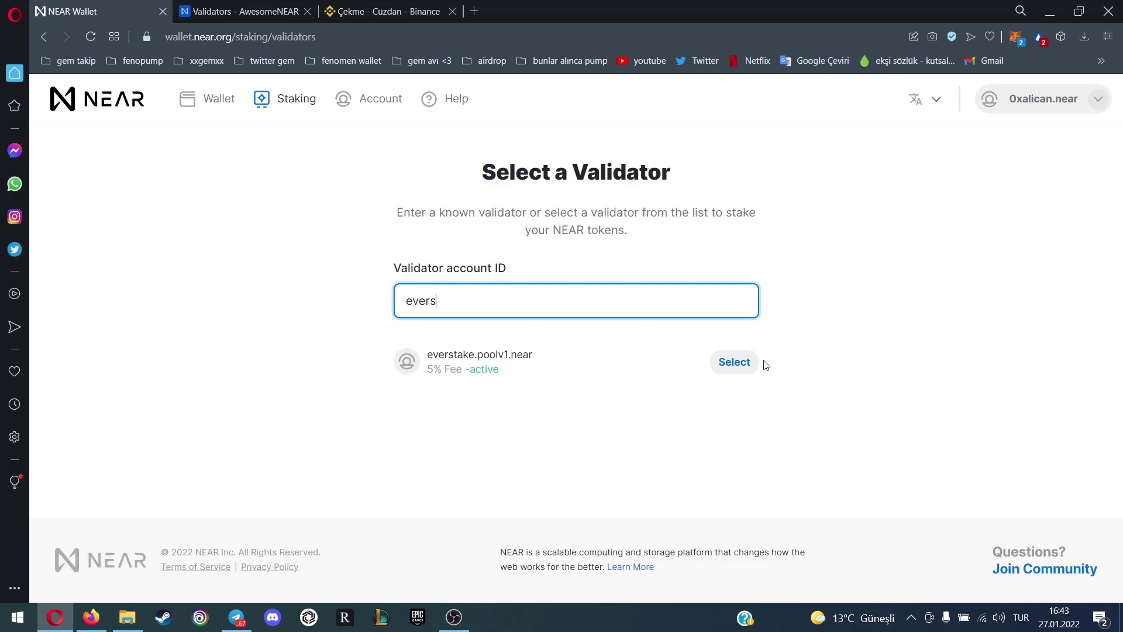
Open the stake form for everstake.poolv1.near, then return to Staking without staking anything
left_click(735, 363)
scroll(634, 329, "down", 1)
scroll(648, 302, "up", 1)
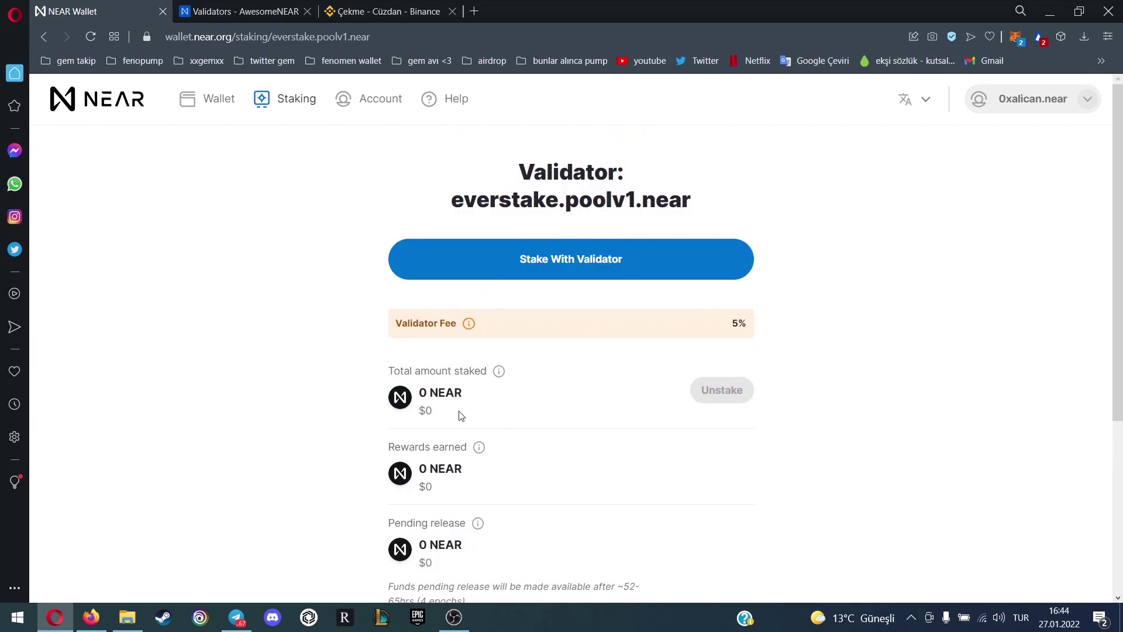
left_click(584, 277)
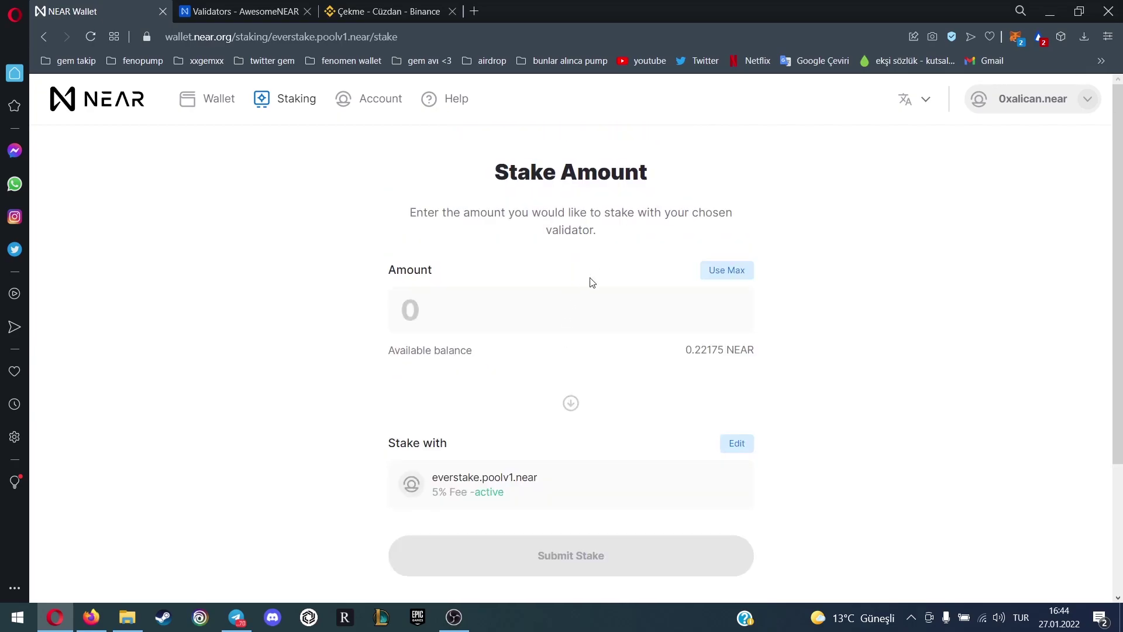
left_click(475, 317)
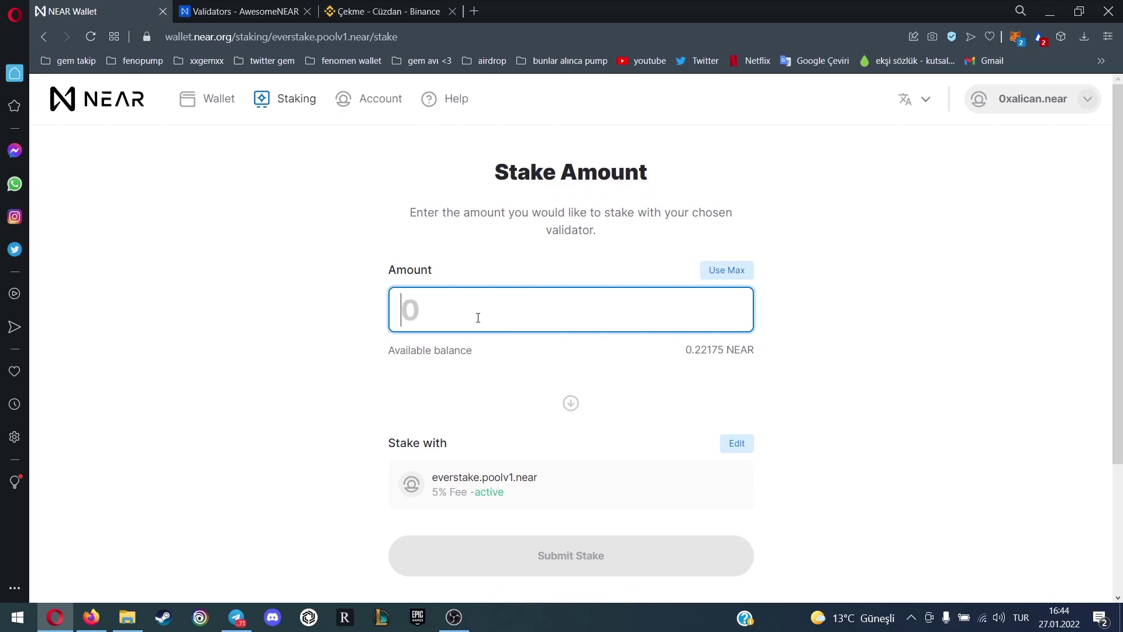
left_click(498, 302)
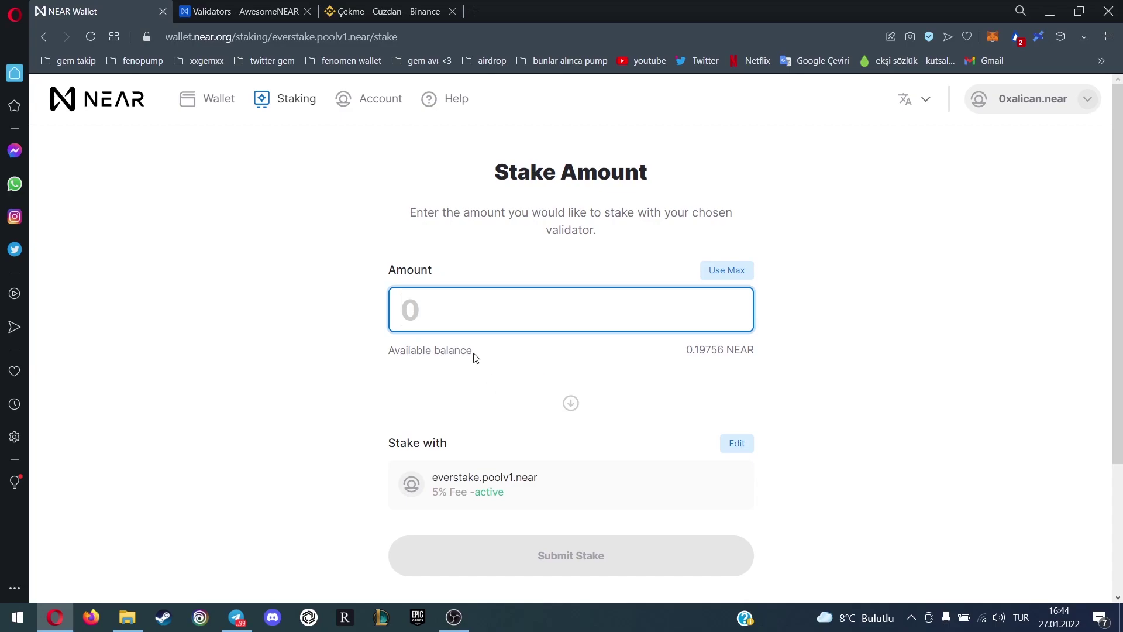
left_click(268, 106)
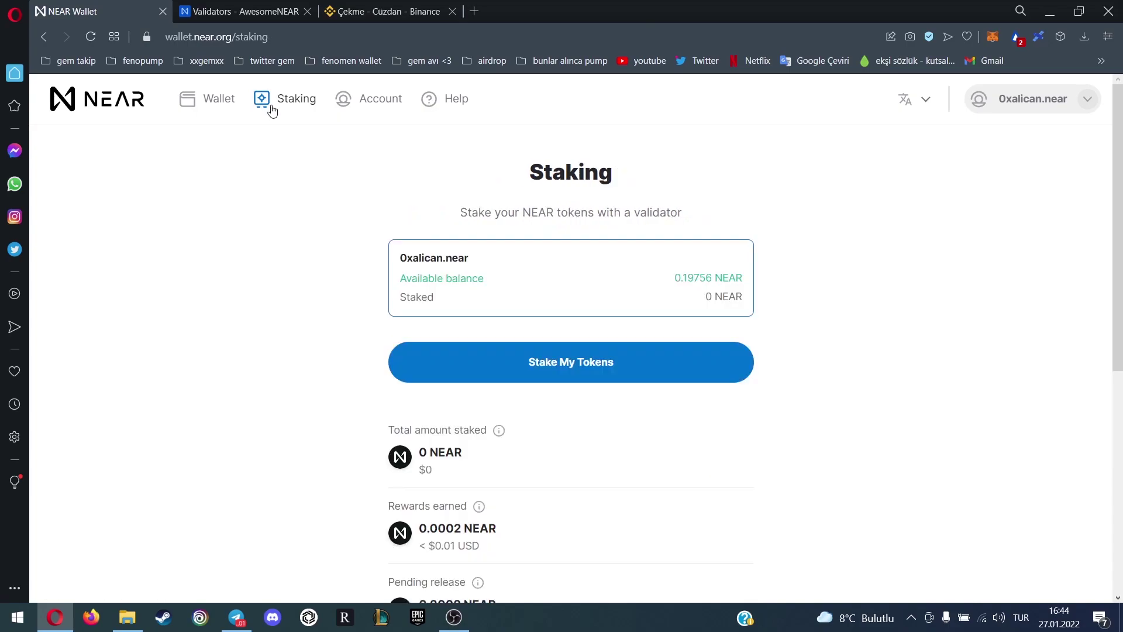
Open and scroll through the binancestaking.poolv1.near validator details from Your Current Validators
scroll(546, 266, "down", 5)
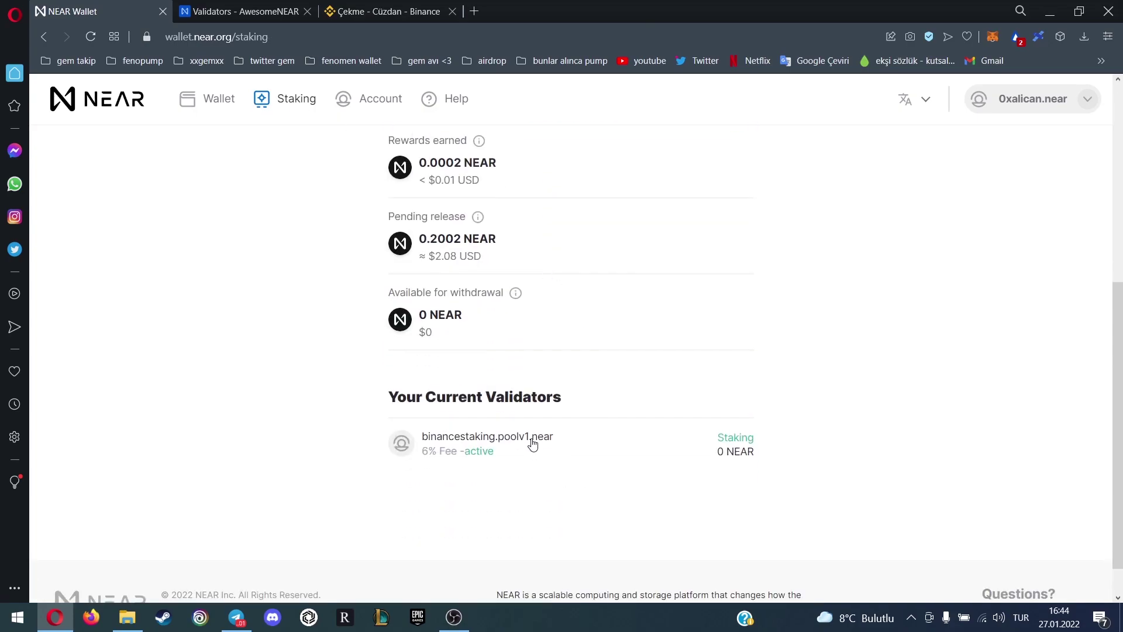
left_click(530, 441)
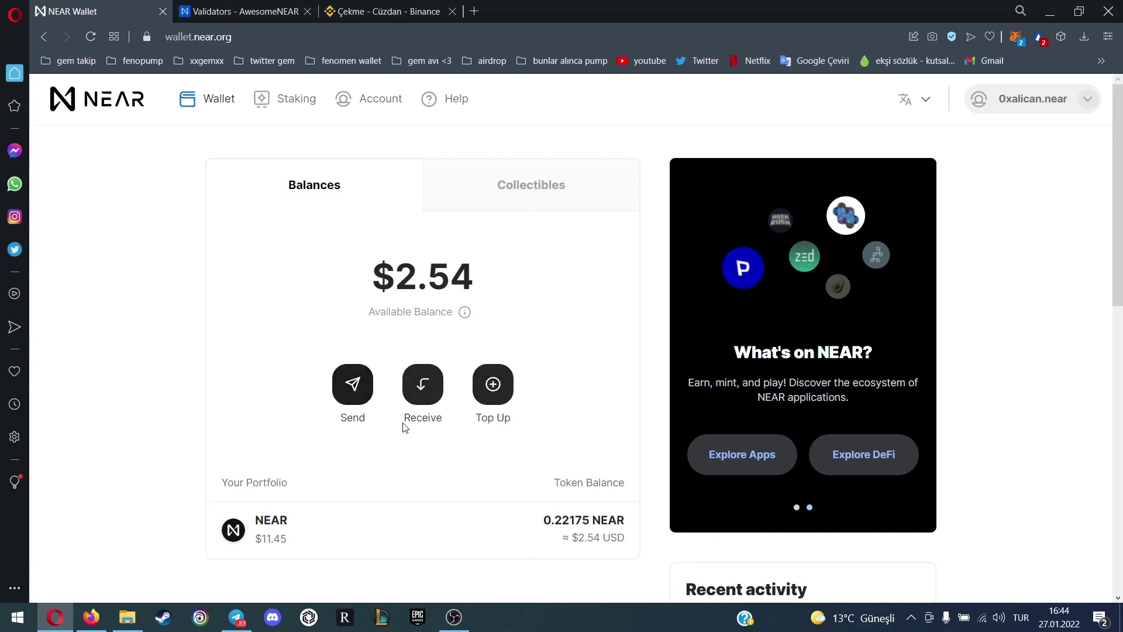
scroll(421, 410, "down", 2)
scroll(422, 412, "up", 1)
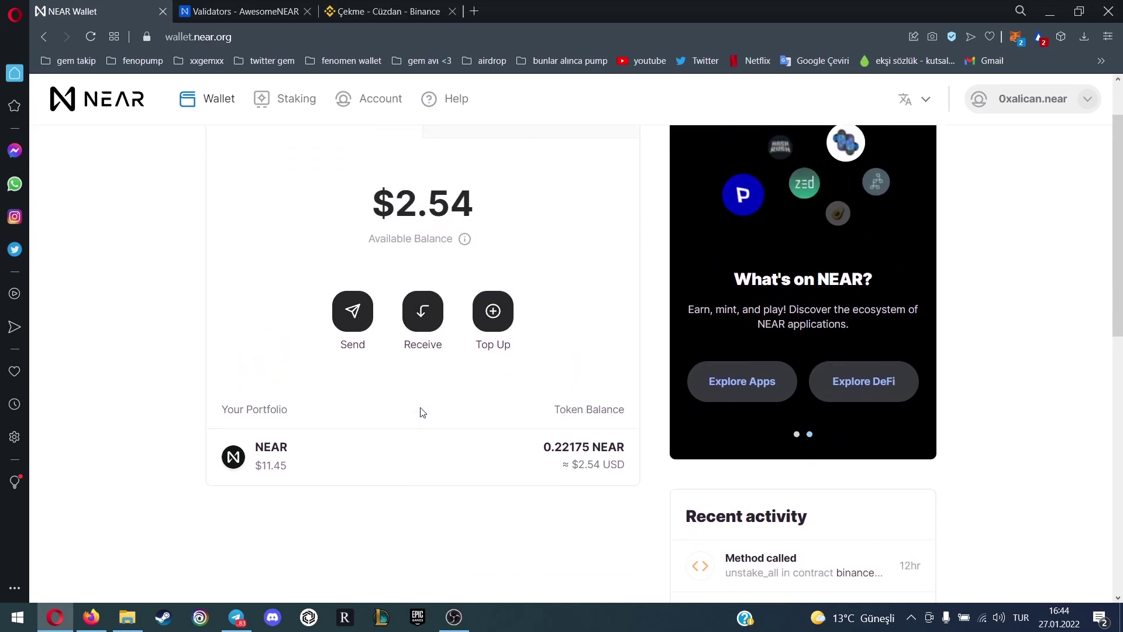
scroll(752, 318, "down", 3)
scroll(827, 351, "down", 3)
scroll(861, 336, "up", 1)
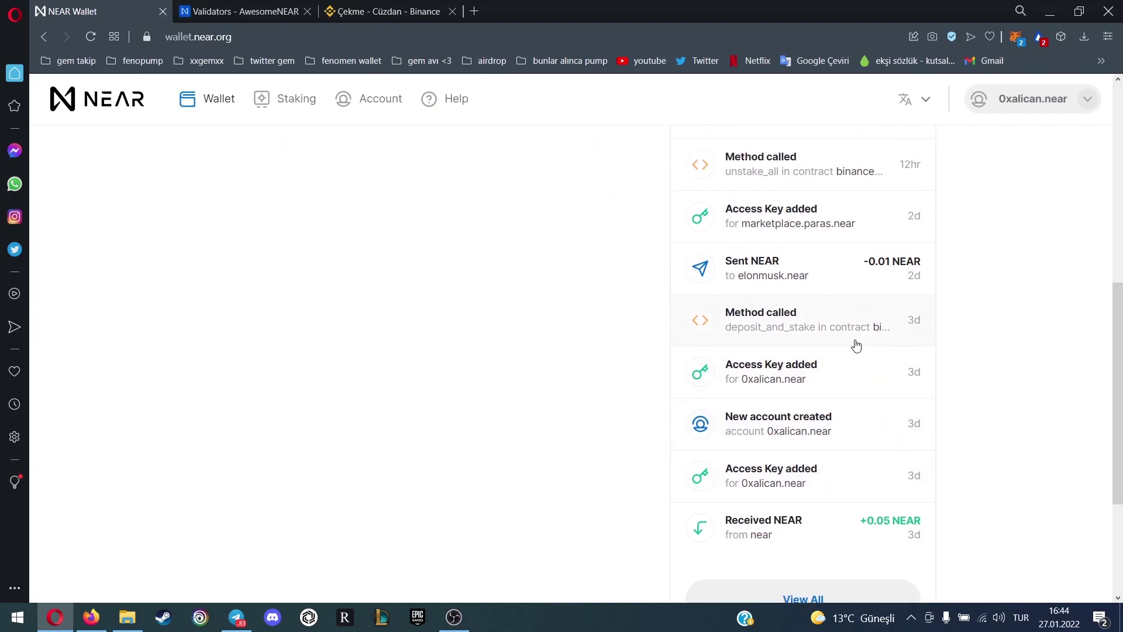
scroll(761, 386, "up", 2)
scroll(739, 451, "up", 5)
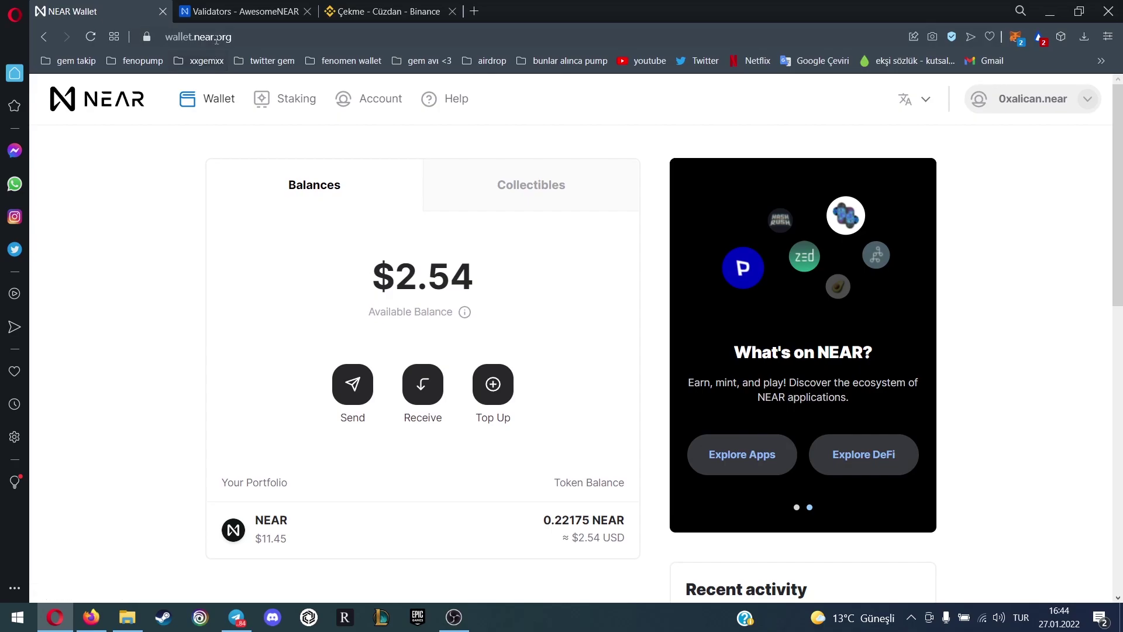
Glance at AwesomeNEAR, then open Account details and scroll to Security & Recovery
key("ctrl+Tab")
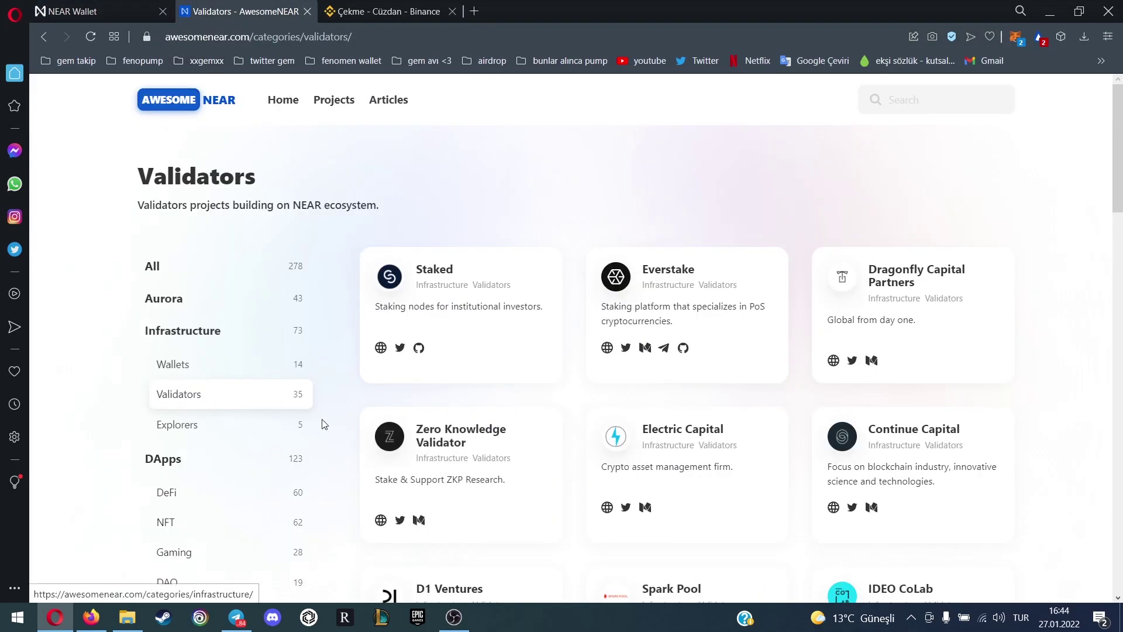
key("ctrl+Tab")
key("ctrl+Tab")
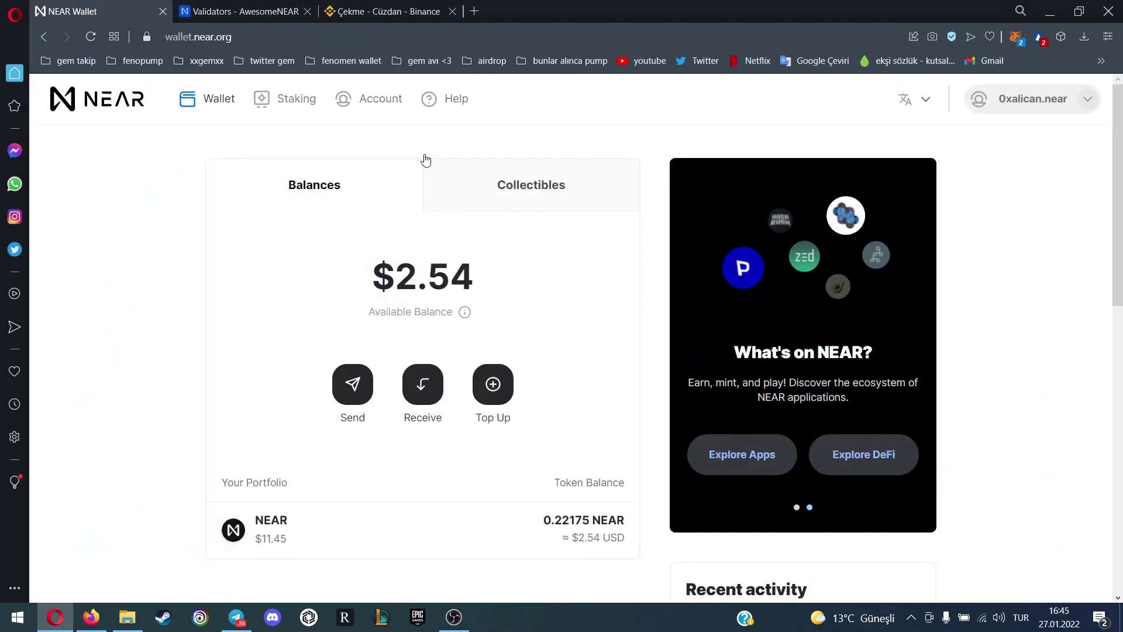
left_click(380, 100)
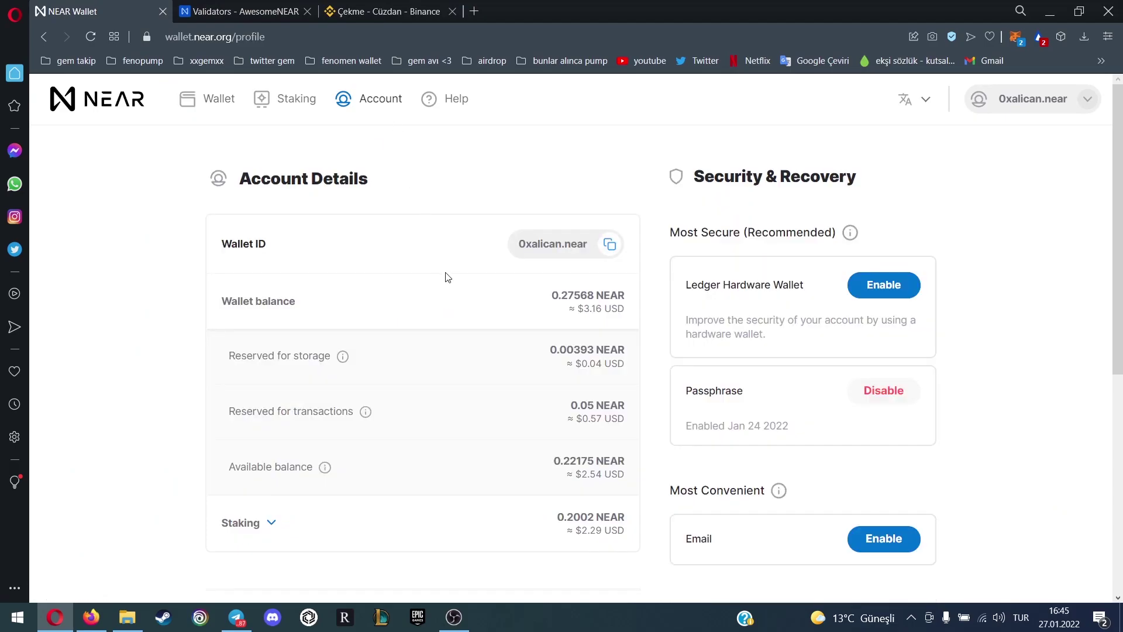
scroll(448, 277, "down", 2)
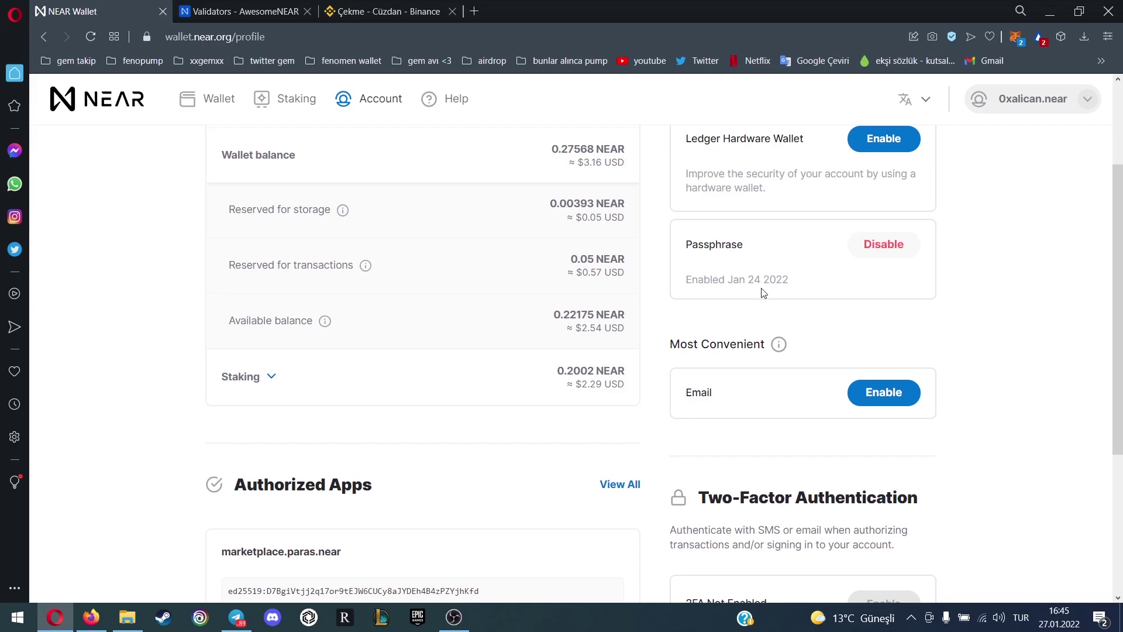
Enable Email recovery, enter the account's e-mail address, send the code, and return to Wallet
left_click(882, 408)
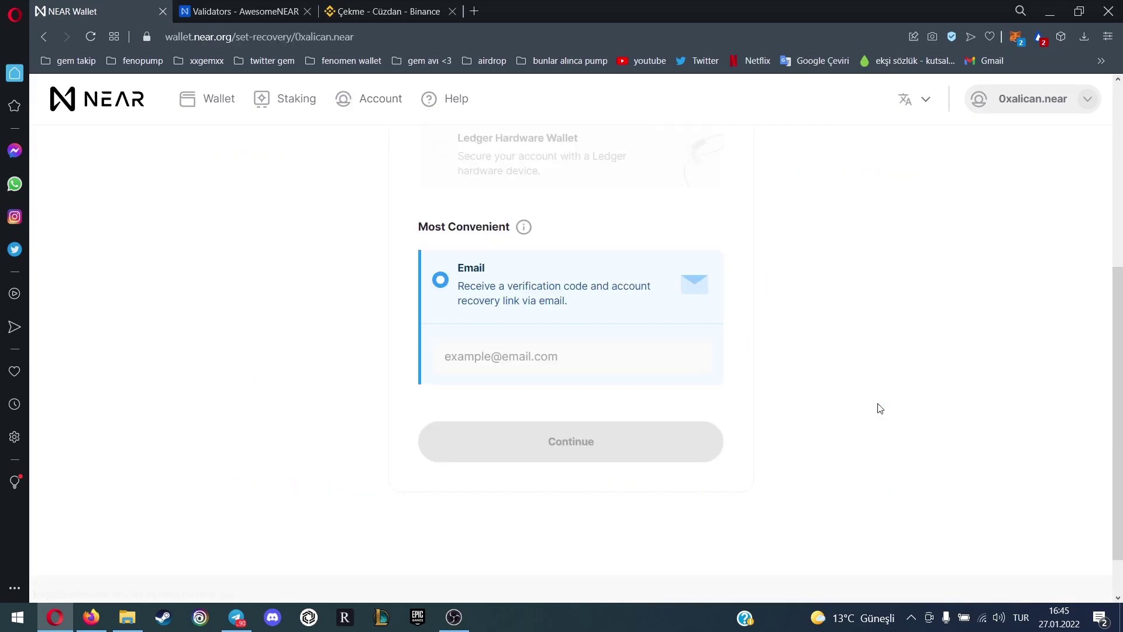
left_click(541, 356)
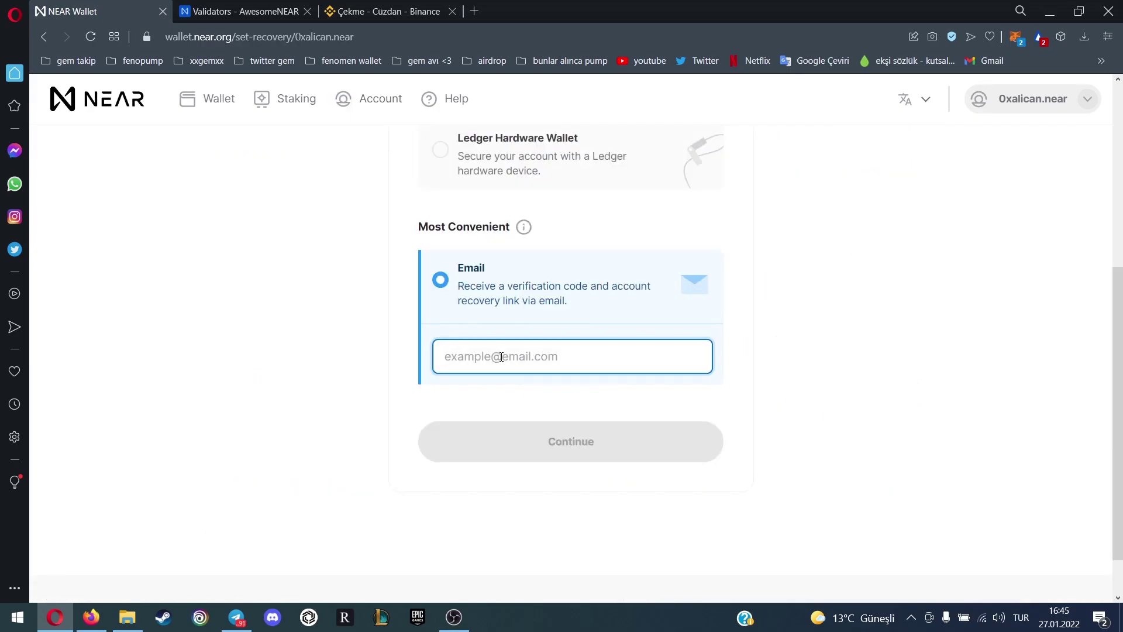
type("alican")
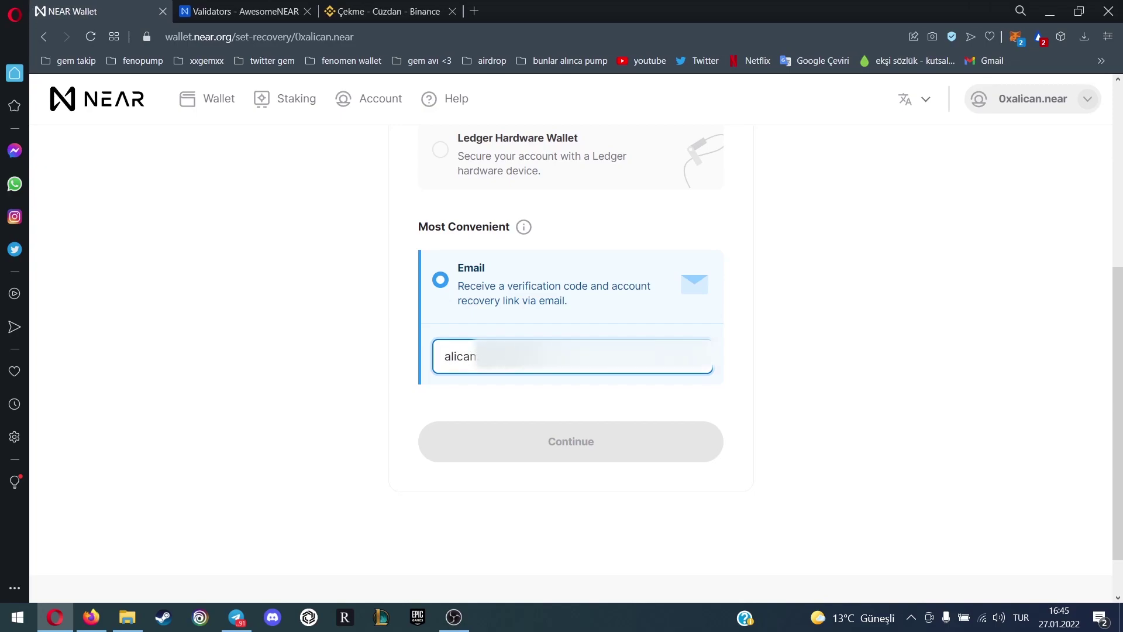
left_click(544, 462)
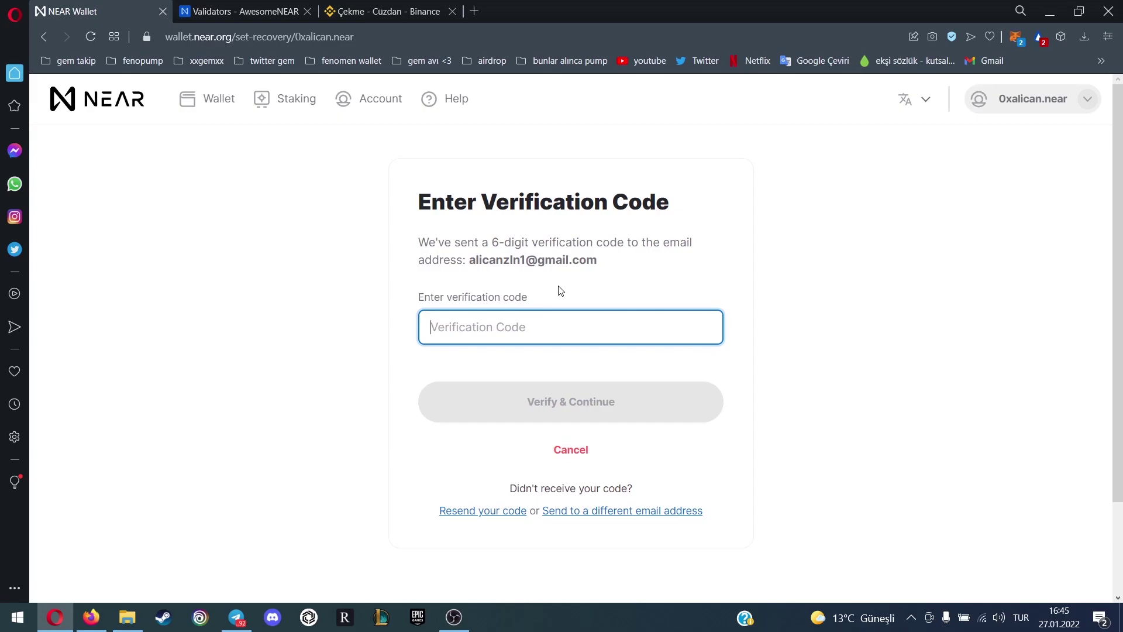
left_click(216, 104)
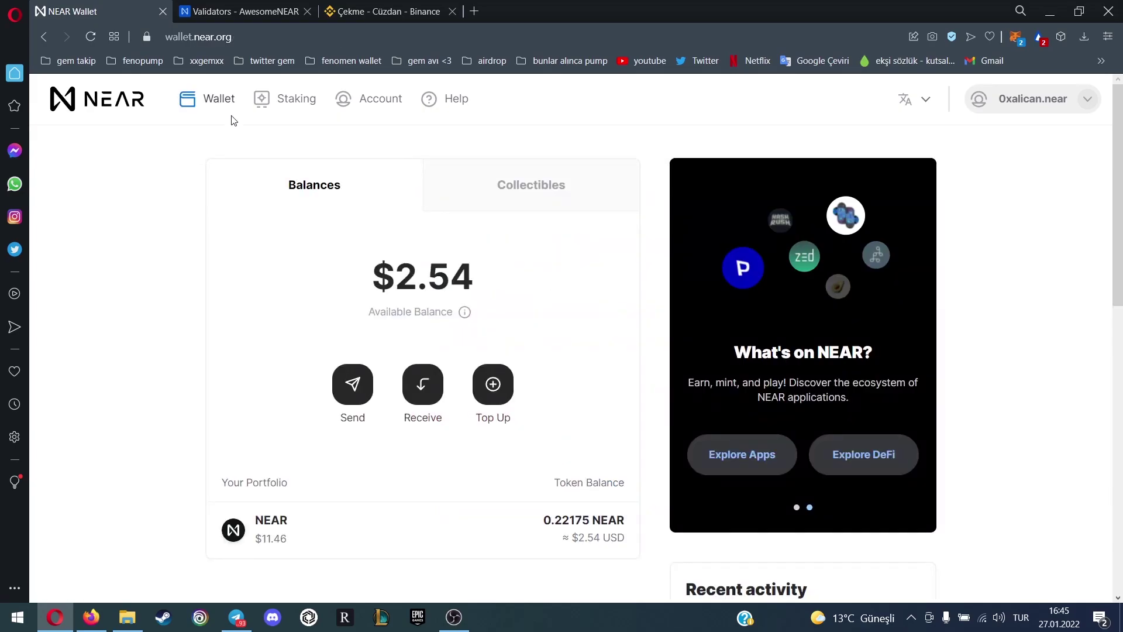
left_click(388, 103)
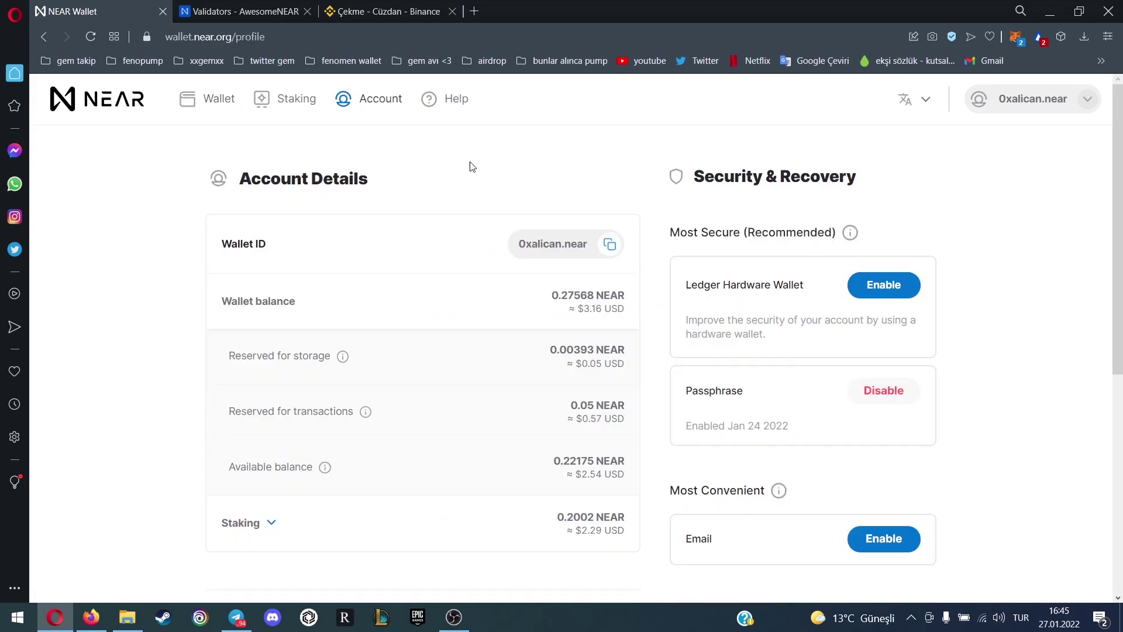
scroll(647, 246, "down", 5)
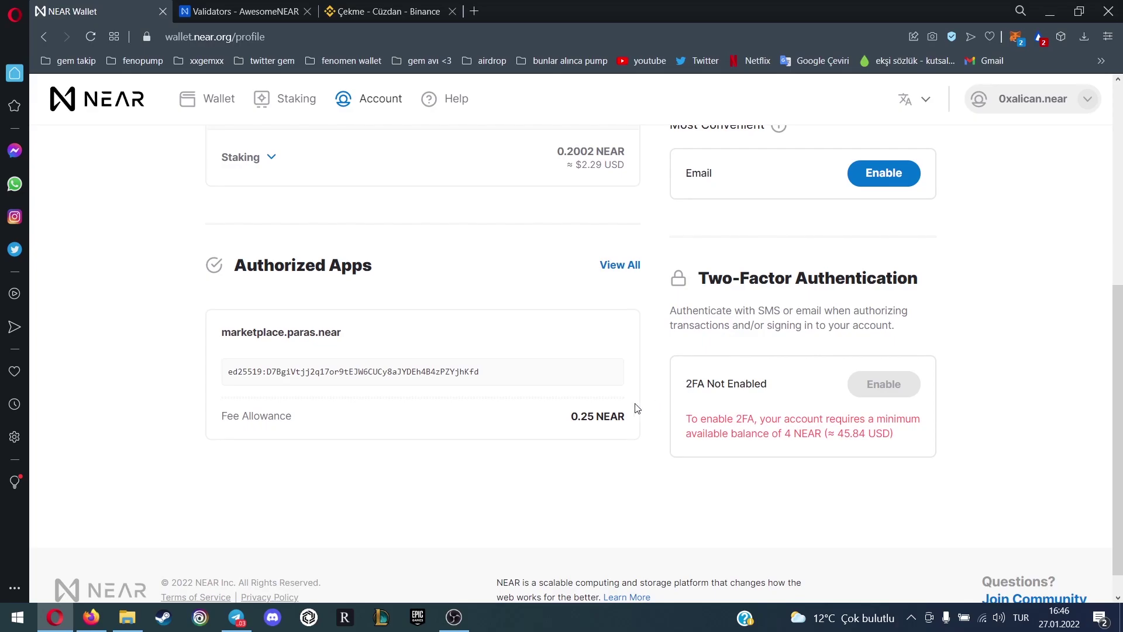
scroll(632, 404, "up", 5)
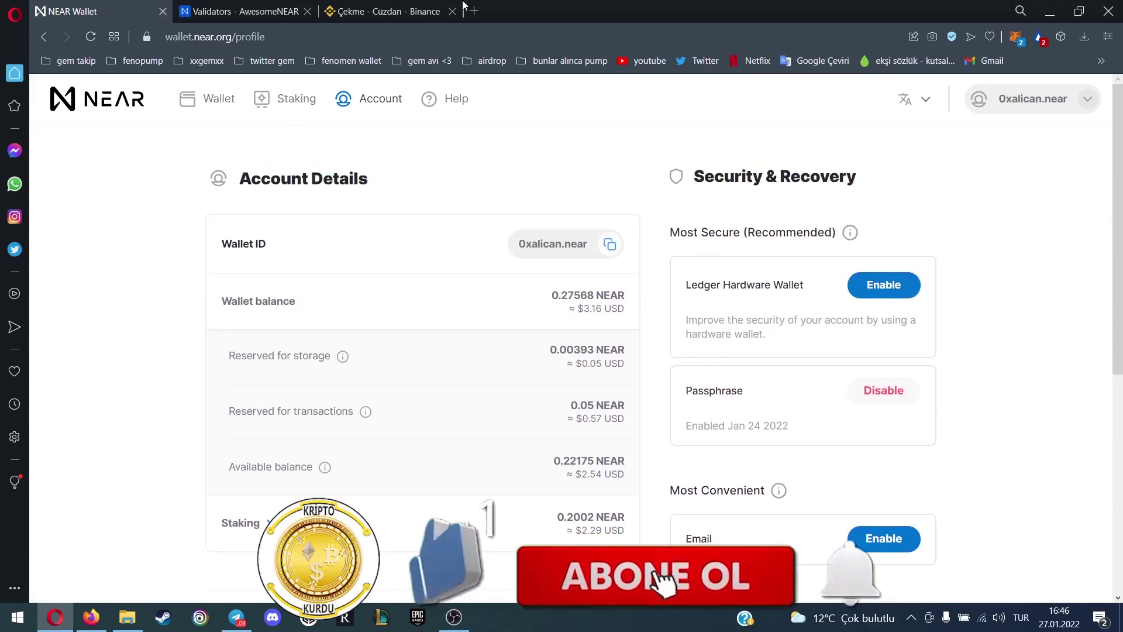
left_click(228, 104)
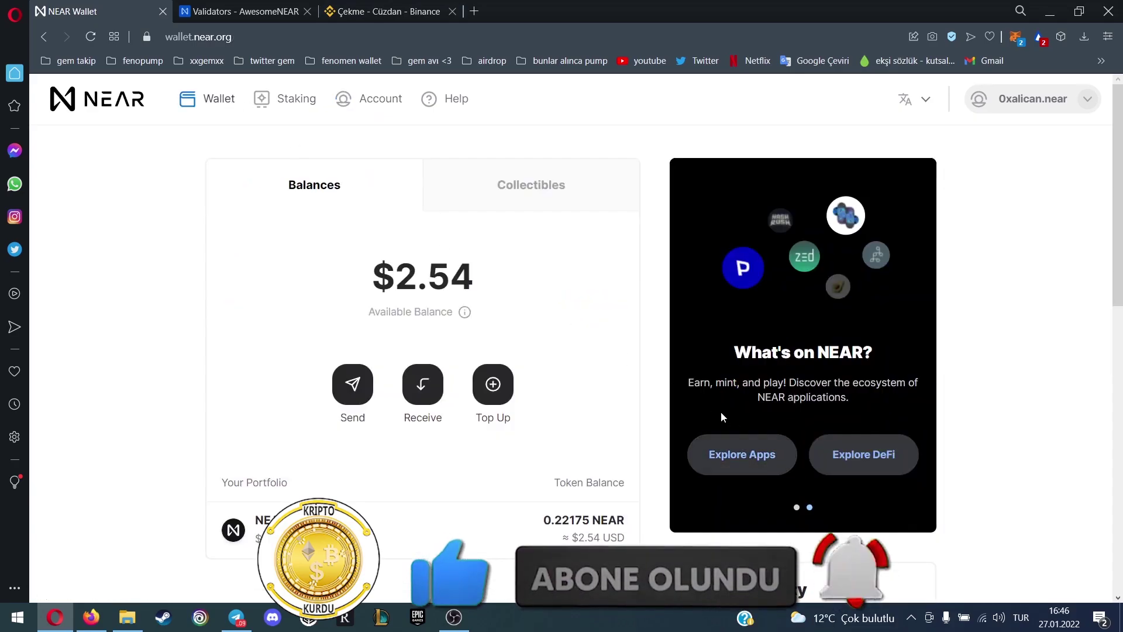
scroll(636, 332, "down", 3)
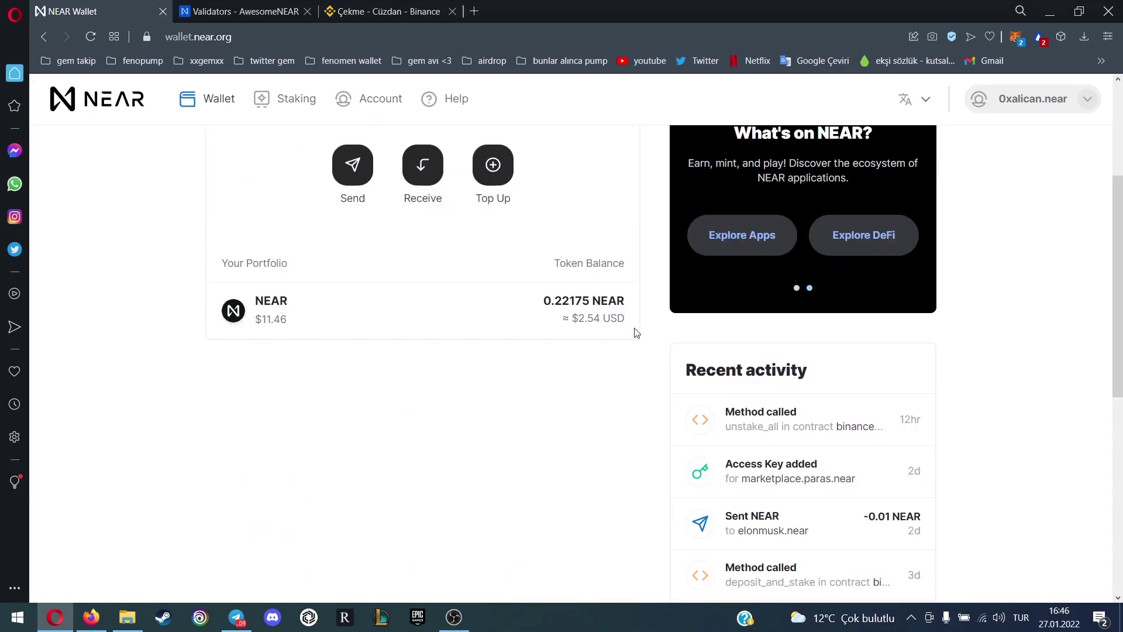